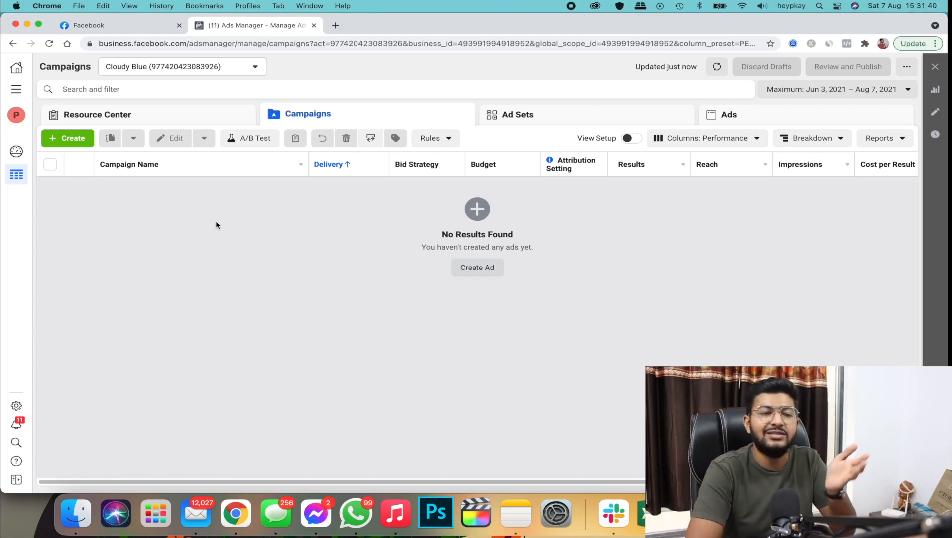
Create a new campaign with the Conversions objective and dismiss the lead generation recommendation.
{"action": "left_click", "coordinate": [44, 138]}
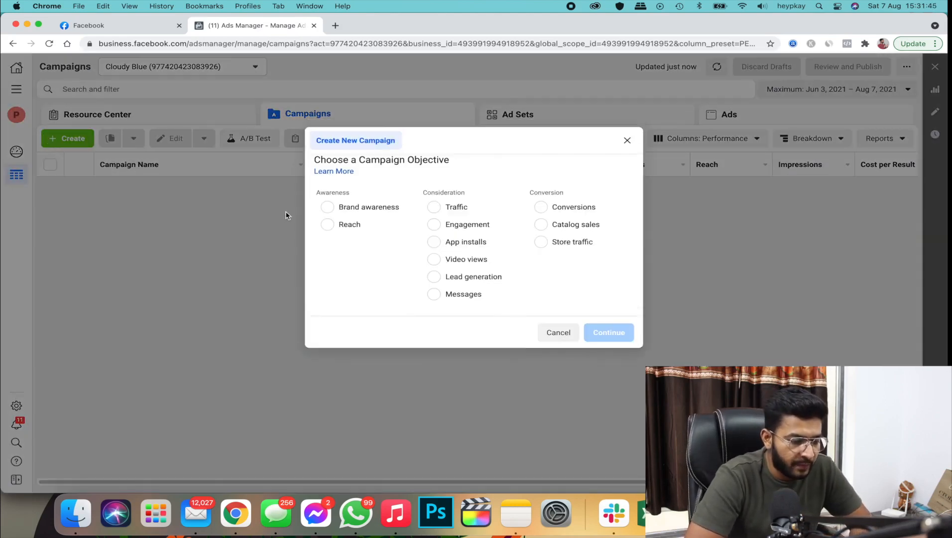
{"action": "left_click", "coordinate": [543, 207]}
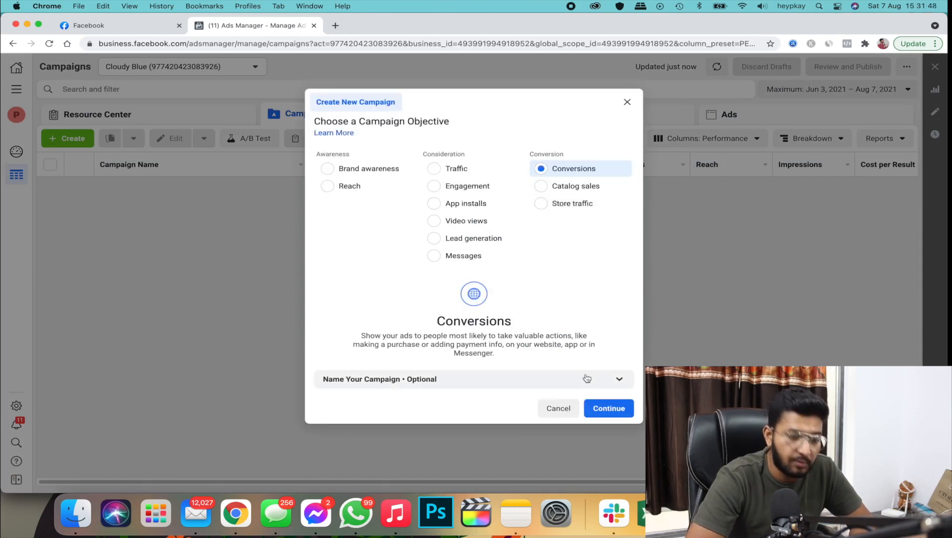
{"action": "left_click", "coordinate": [606, 411]}
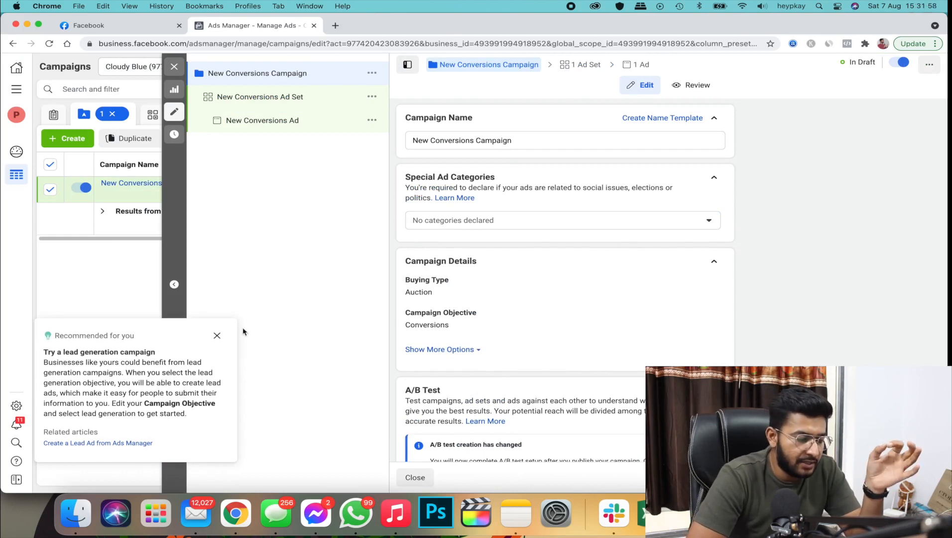
{"action": "left_click", "coordinate": [217, 335]}
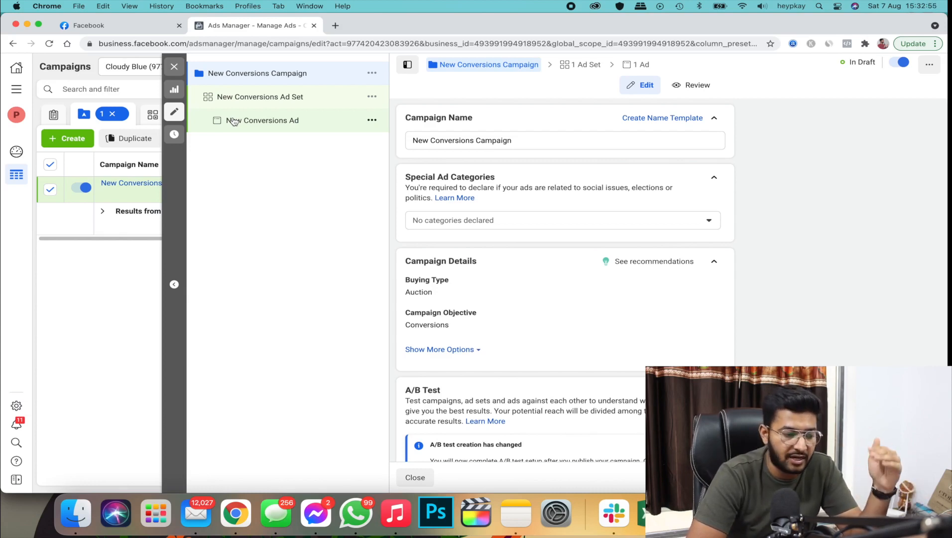
Rename the campaign as "Prospecting / 07-08 / ABO".
{"action": "left_click", "coordinate": [275, 79]}
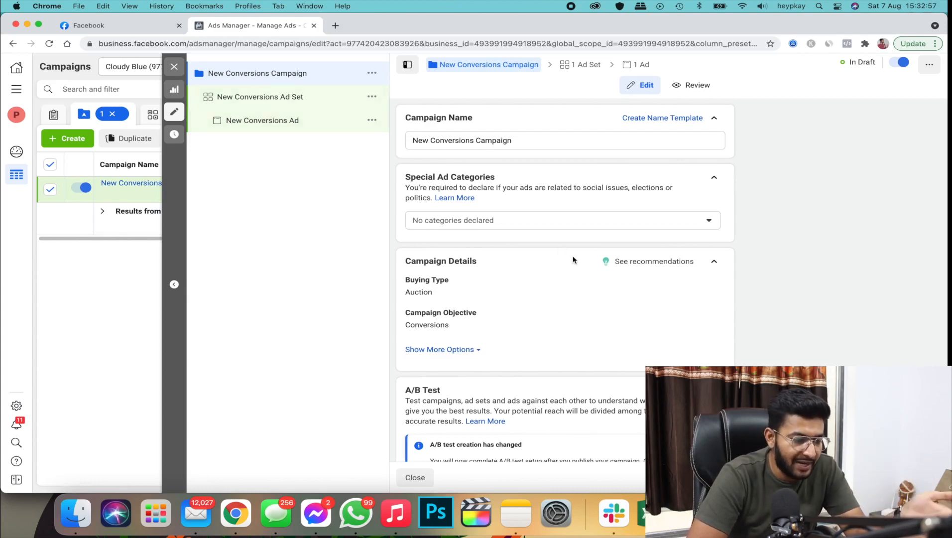
{"action": "scroll", "coordinate": [580, 244], "scroll_direction": "down", "scroll_amount": 3}
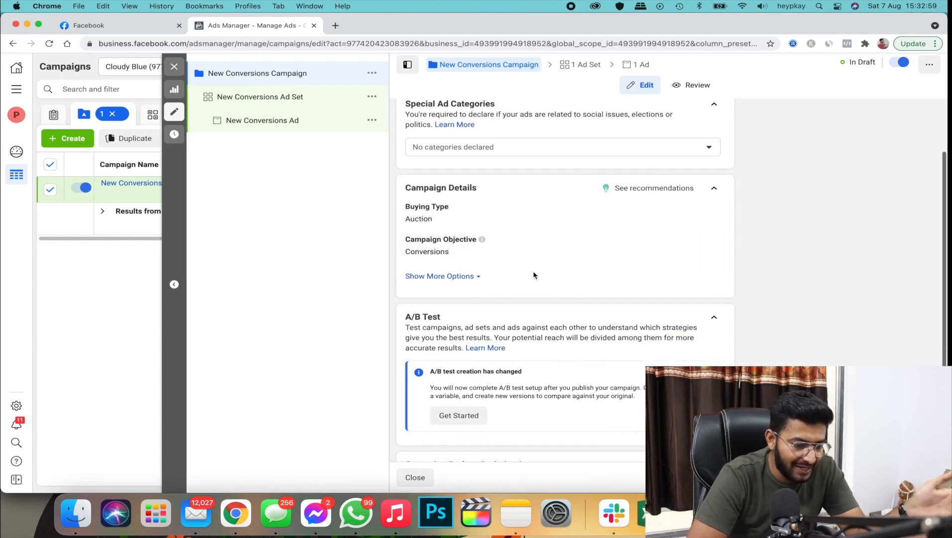
{"action": "scroll", "coordinate": [533, 274], "scroll_direction": "down", "scroll_amount": 3}
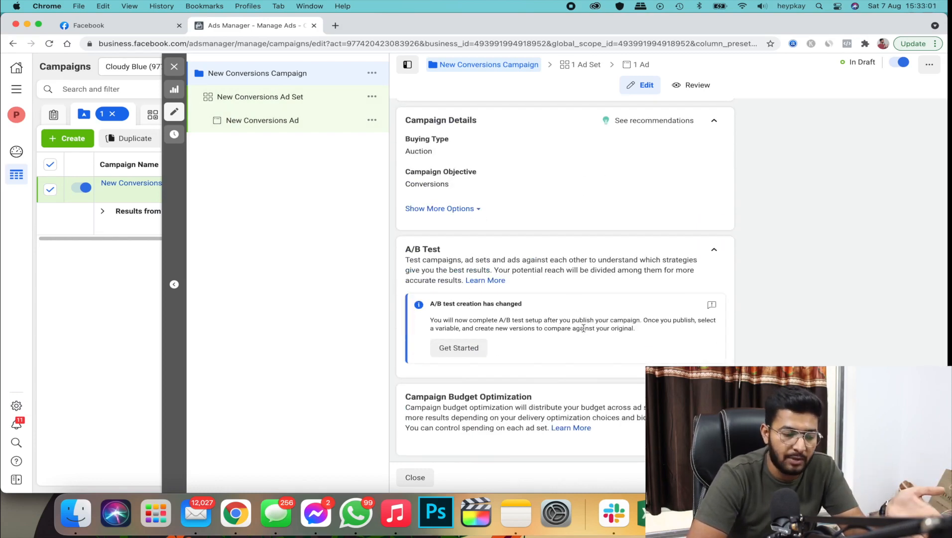
{"action": "scroll", "coordinate": [583, 328], "scroll_direction": "up", "scroll_amount": 6}
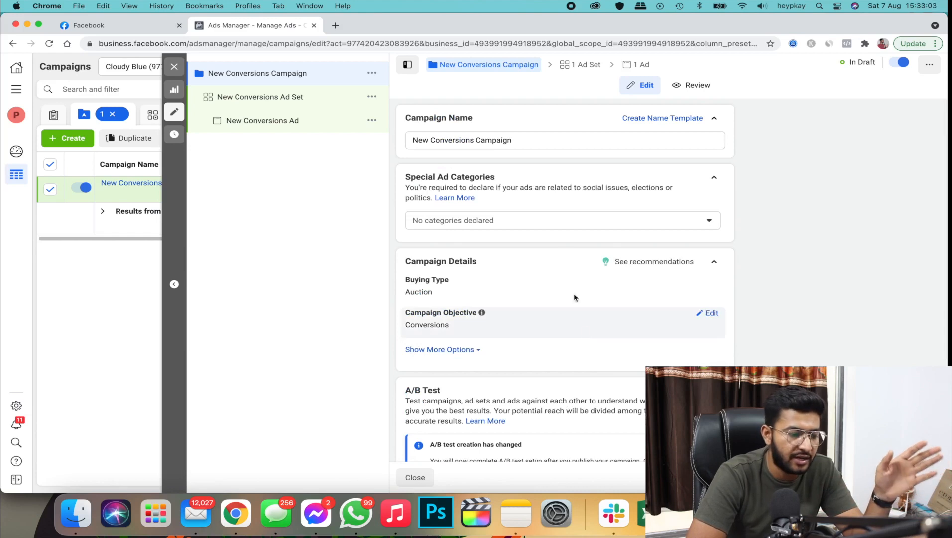
{"action": "left_click", "coordinate": [522, 143]}
{"action": "key", "text": "super+a"}
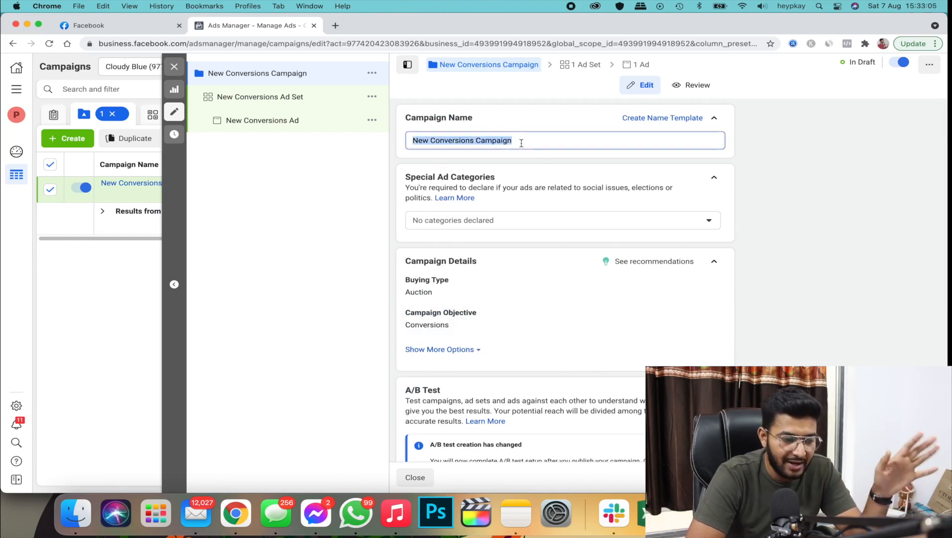
{"action": "type", "text": "Propestin"}
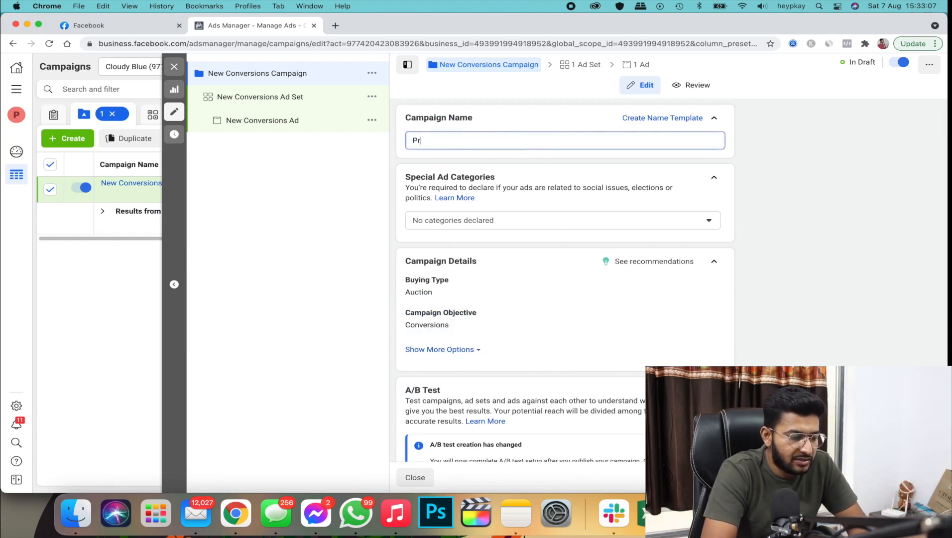
{"action": "key", "text": "BackSpace"}
{"action": "key", "text": "BackSpace"}
{"action": "key", "text": "BackSpace"}
{"action": "key", "text": "BackSpace"}
{"action": "key", "text": "BackSpace"}
{"action": "key", "text": "BackSpace"}
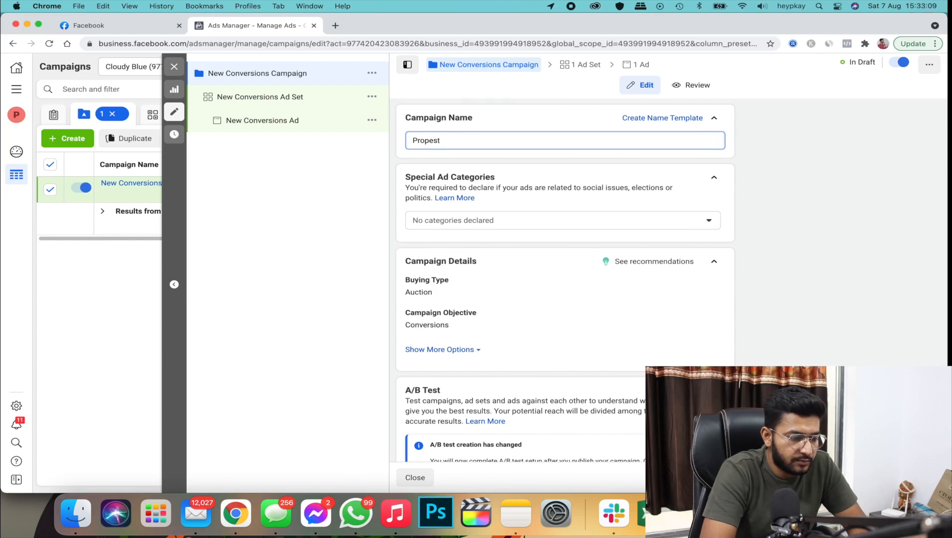
{"action": "type", "text": "specting / "}
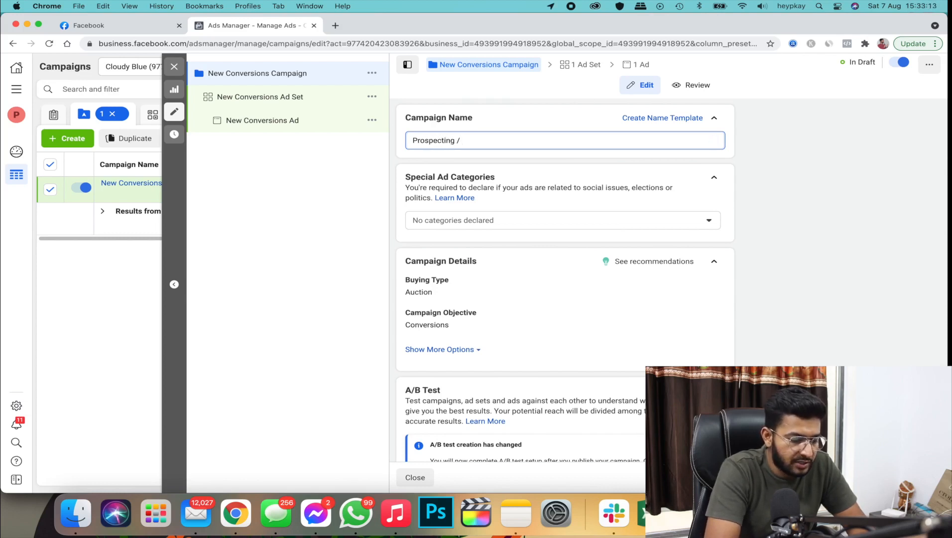
{"action": "type", "text": "7-08"}
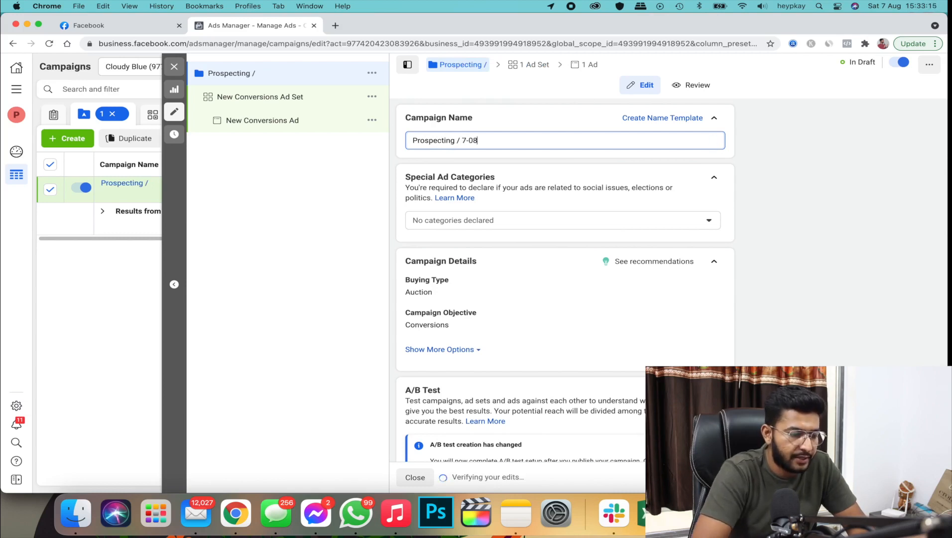
{"action": "key", "text": "Left"}
{"action": "key", "text": "Left"}
{"action": "key", "text": "Left"}
{"action": "key", "text": "Left"}
{"action": "type", "text": "0"}
{"action": "left_click", "coordinate": [507, 126]}
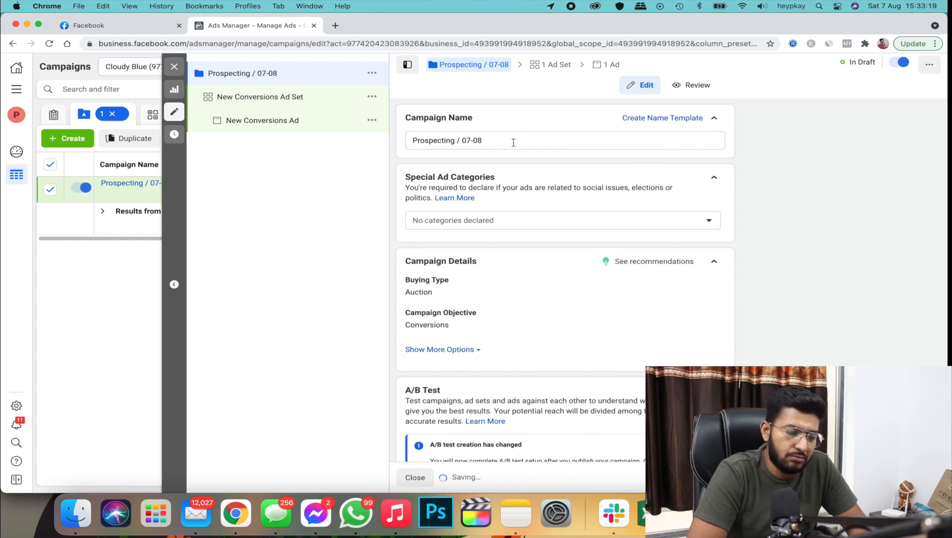
{"action": "left_click", "coordinate": [513, 143]}
{"action": "type", "text": "/ ABO"}
{"action": "left_click", "coordinate": [802, 215]}
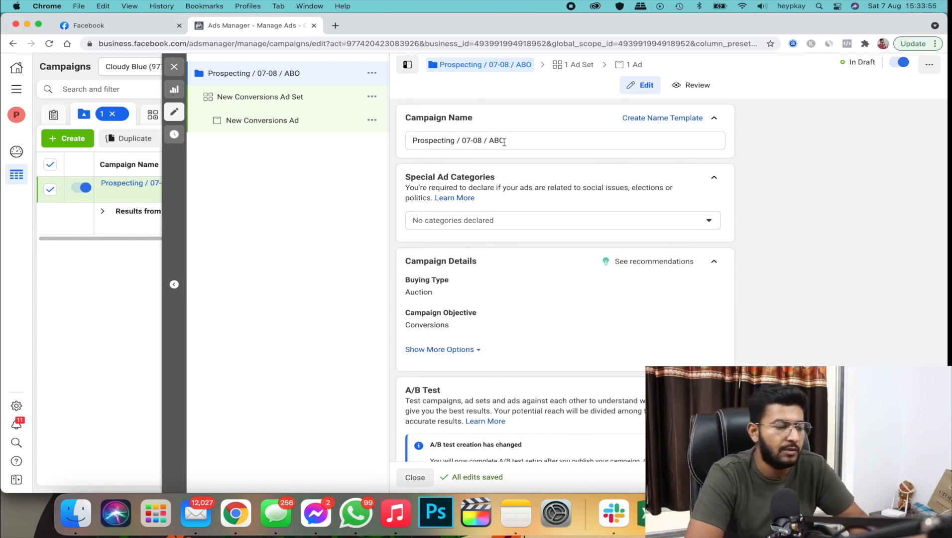
Open the campaign's ad set and rename it as "Interest 1 / 25-45".
{"action": "left_click", "coordinate": [325, 106]}
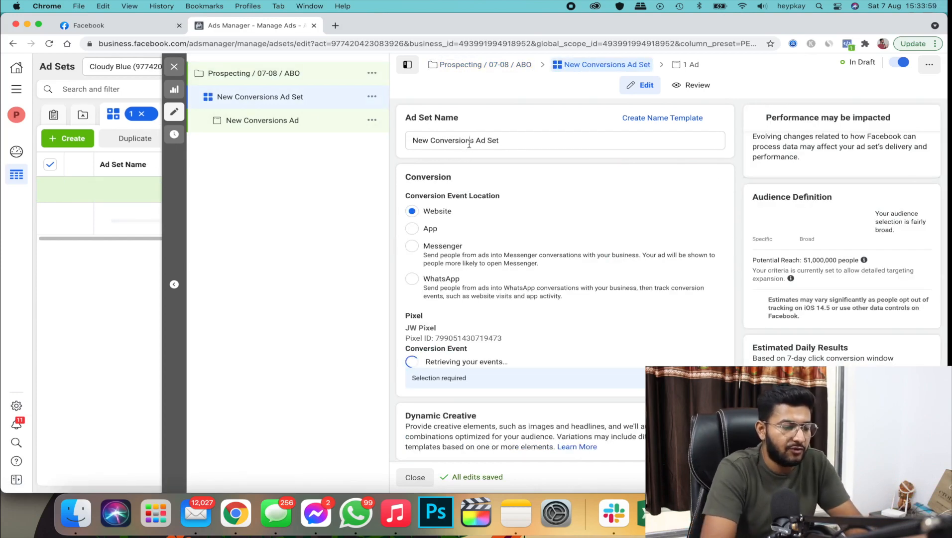
{"action": "triple_click", "coordinate": [469, 144]}
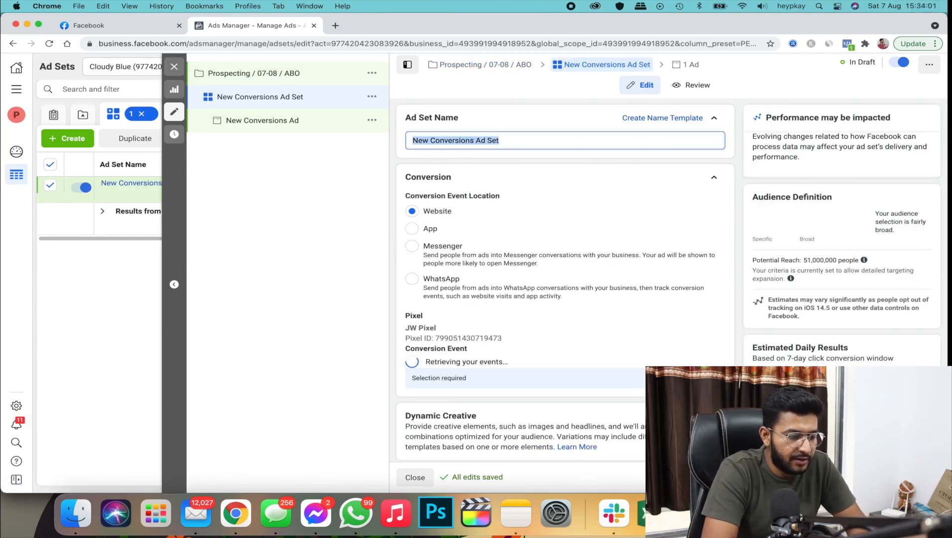
{"action": "type", "text": "Interest 1"}
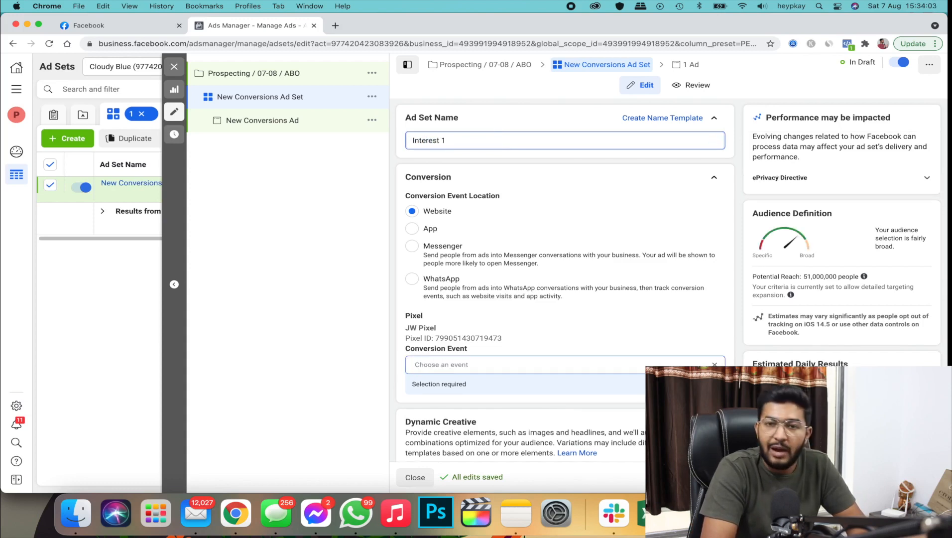
{"action": "type", "text": " /"}
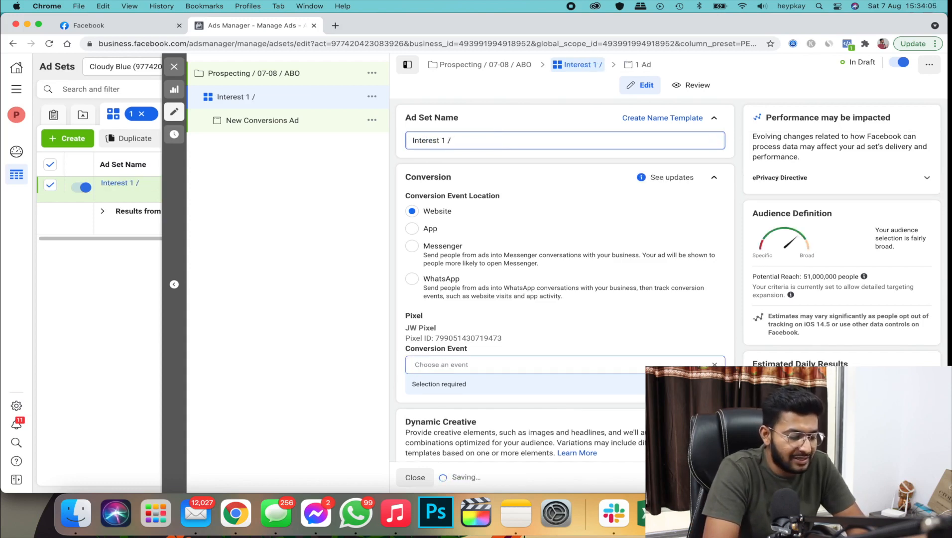
{"action": "type", "text": " 25-"}
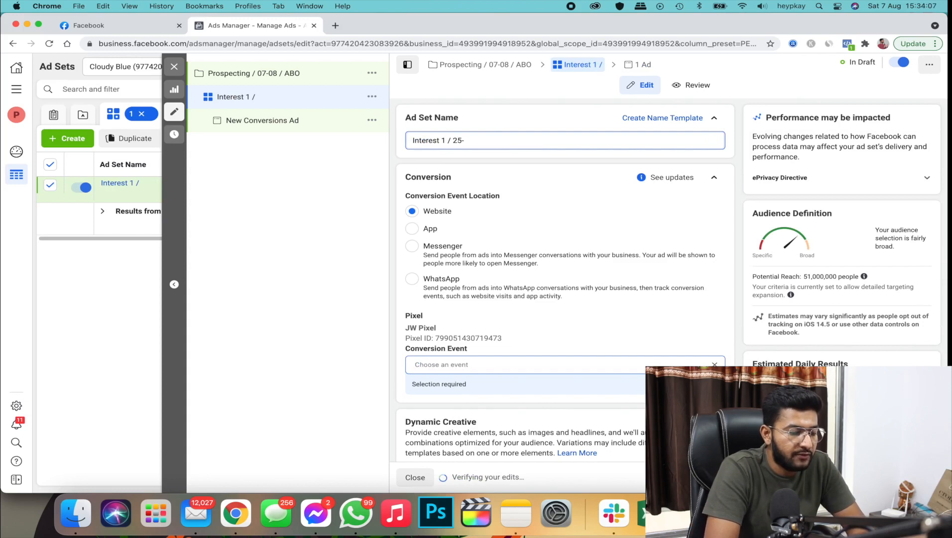
{"action": "type", "text": "45 /"}
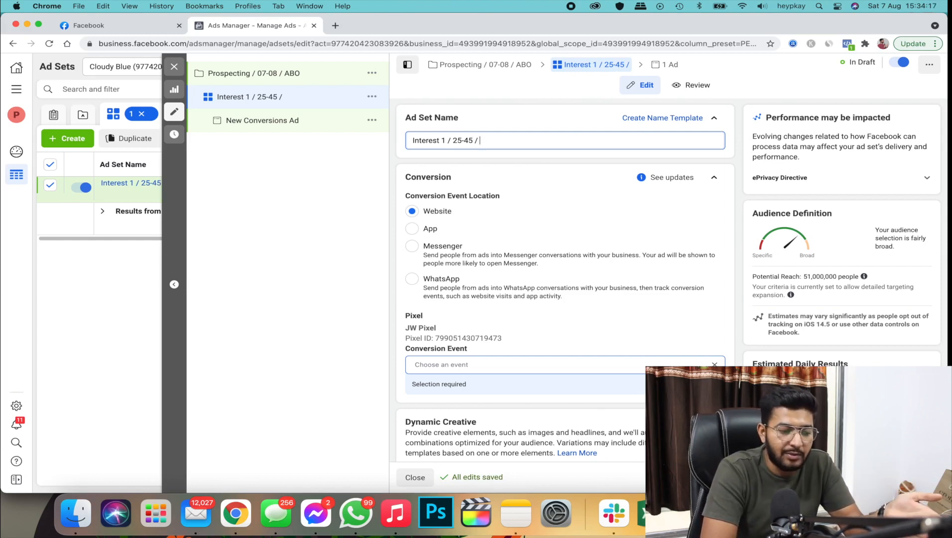
{"action": "key", "text": "BackSpace"}
{"action": "key", "text": "BackSpace"}
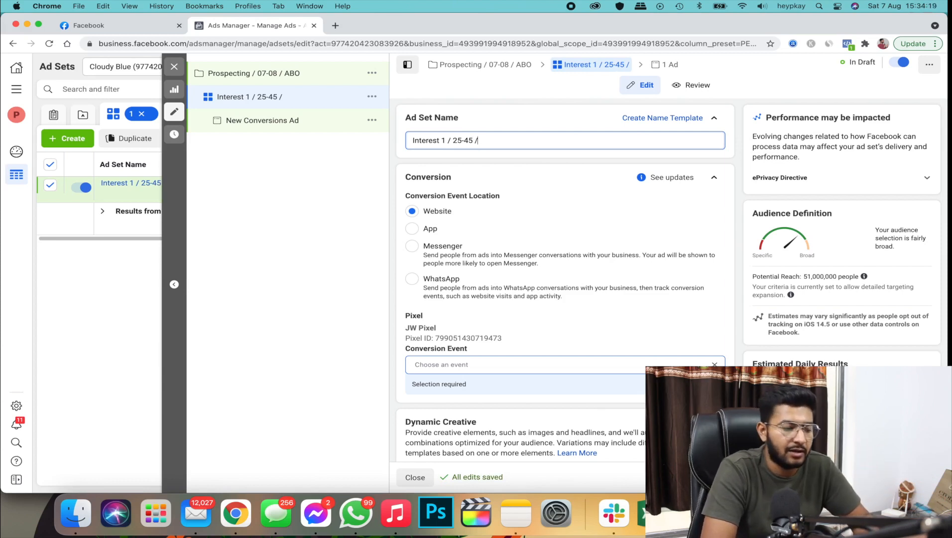
{"action": "left_click", "coordinate": [521, 193]}
Set the ad set's conversion event to Purchase.
{"action": "scroll", "coordinate": [520, 193], "scroll_direction": "down", "scroll_amount": 1}
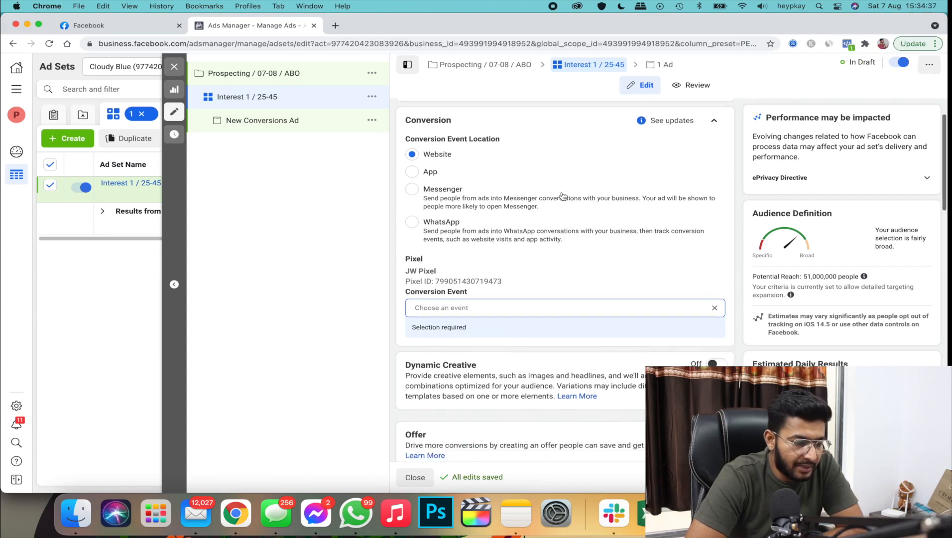
{"action": "scroll", "coordinate": [441, 161], "scroll_direction": "down", "scroll_amount": 3}
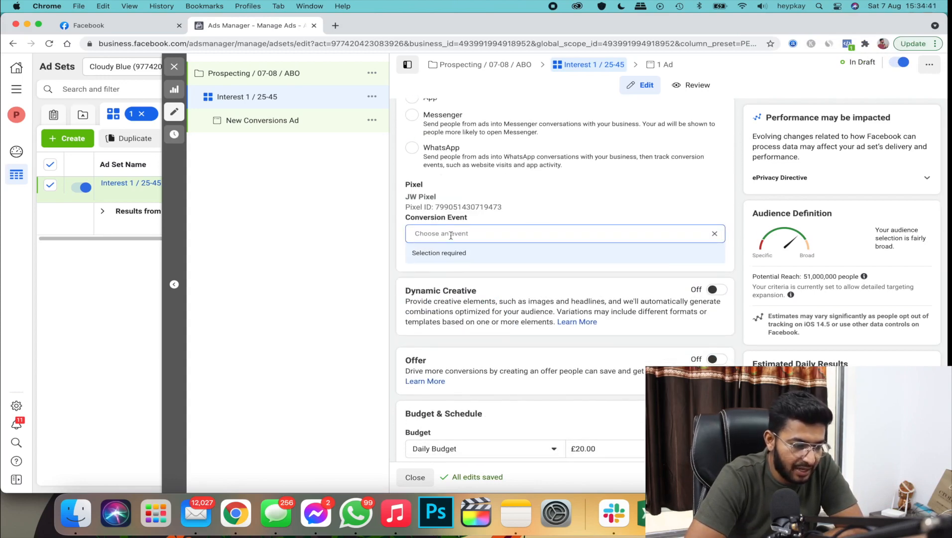
{"action": "left_click", "coordinate": [451, 234]}
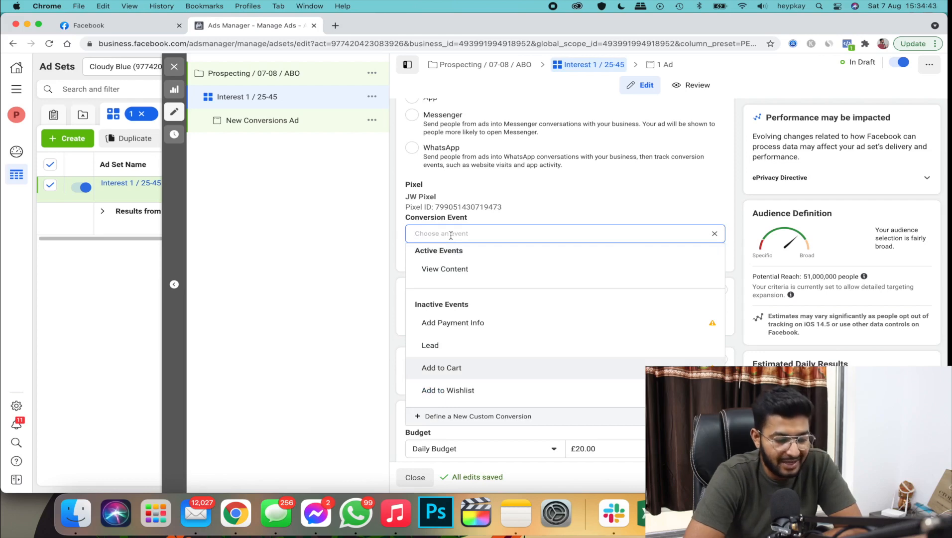
{"action": "scroll", "coordinate": [466, 332], "scroll_direction": "down", "scroll_amount": 5}
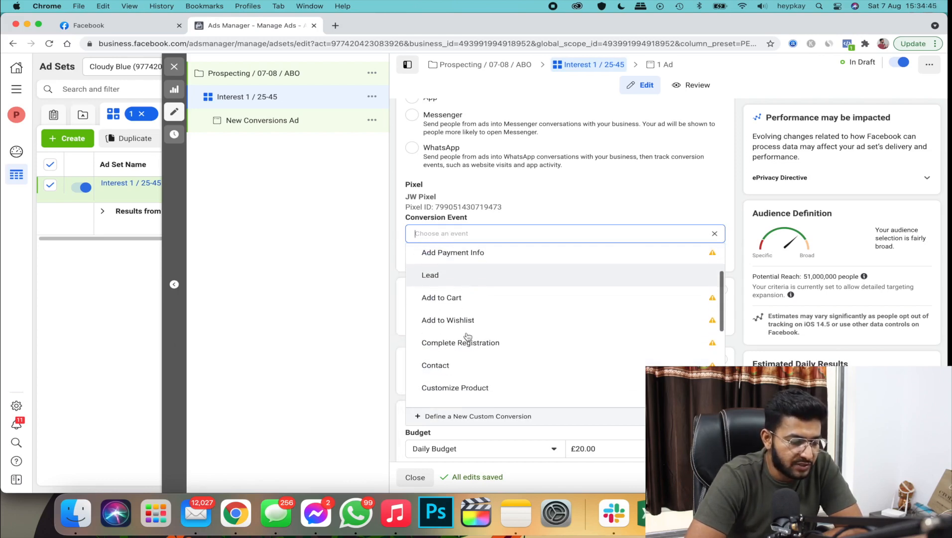
{"action": "scroll", "coordinate": [466, 337], "scroll_direction": "down", "scroll_amount": 5}
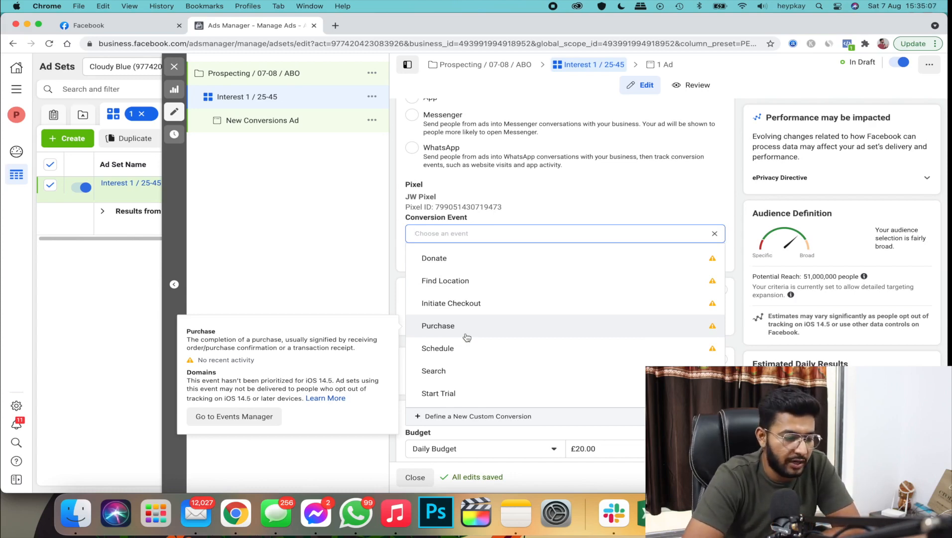
{"action": "left_click", "coordinate": [464, 329]}
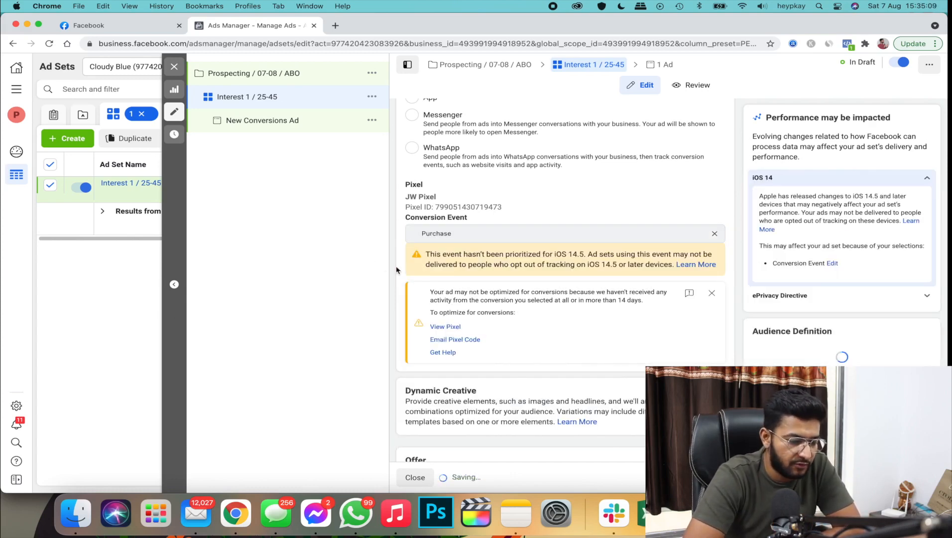
{"action": "scroll", "coordinate": [396, 269], "scroll_direction": "down", "scroll_amount": 5}
{"action": "scroll", "coordinate": [396, 269], "scroll_direction": "up", "scroll_amount": 3}
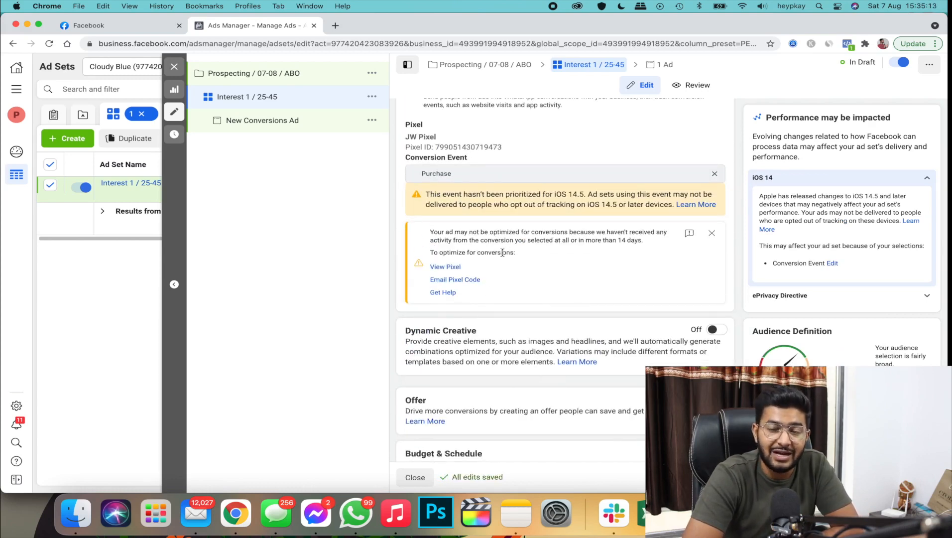
{"action": "left_click_drag", "start_coordinate": [430, 232], "coordinate": [482, 303]}
{"action": "left_click", "coordinate": [481, 271]}
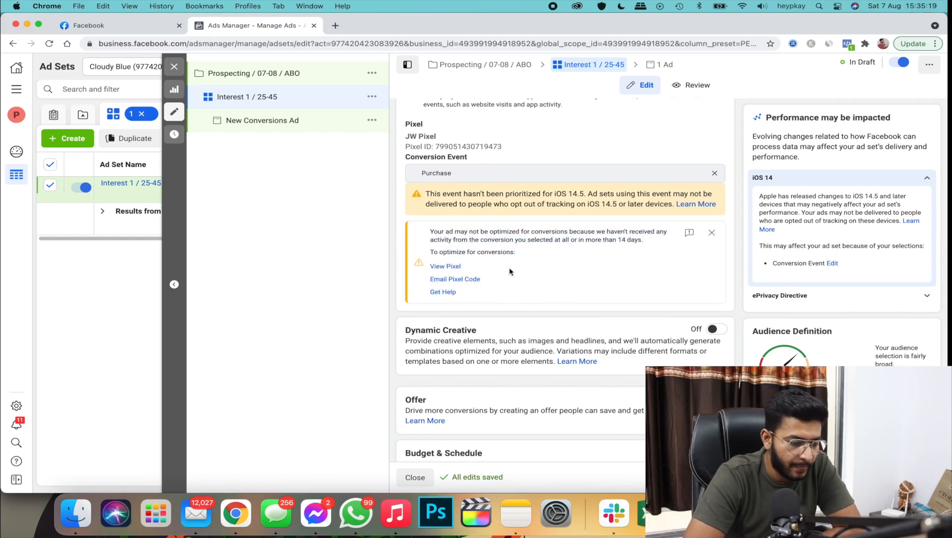
Set the ad set's daily budget to £3.00.
{"action": "scroll", "coordinate": [509, 267], "scroll_direction": "down", "scroll_amount": 5}
{"action": "scroll", "coordinate": [663, 189], "scroll_direction": "down", "scroll_amount": 5}
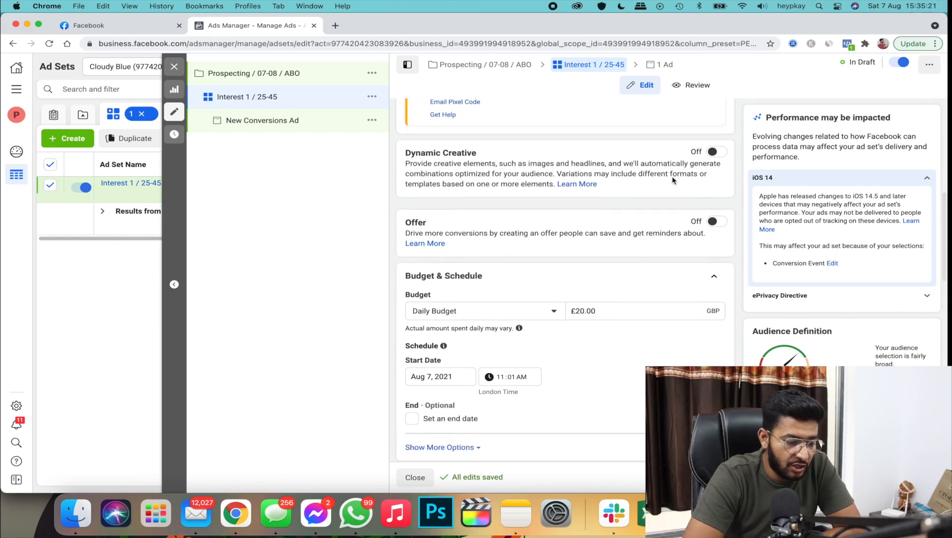
{"action": "left_click", "coordinate": [629, 205]}
{"action": "triple_click", "coordinate": [629, 206]}
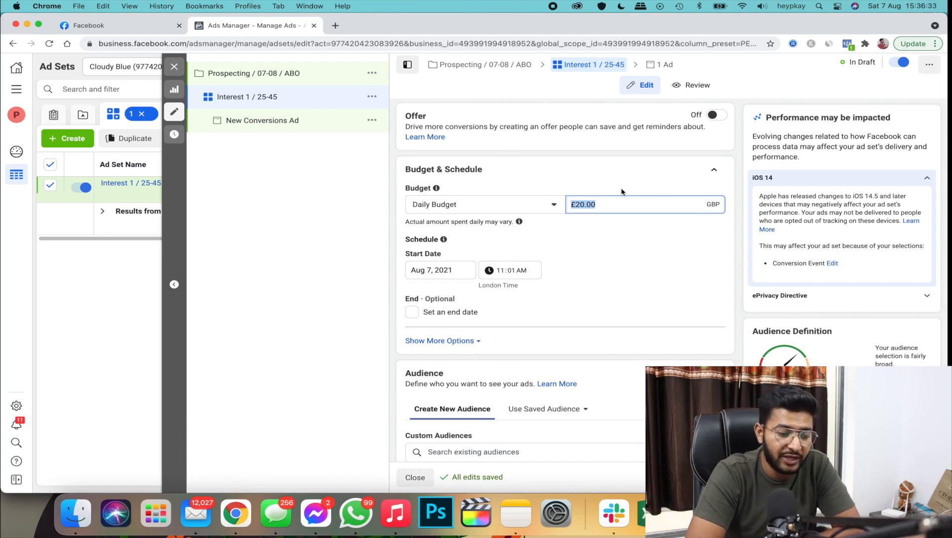
{"action": "left_click_drag", "start_coordinate": [618, 203], "coordinate": [571, 206]}
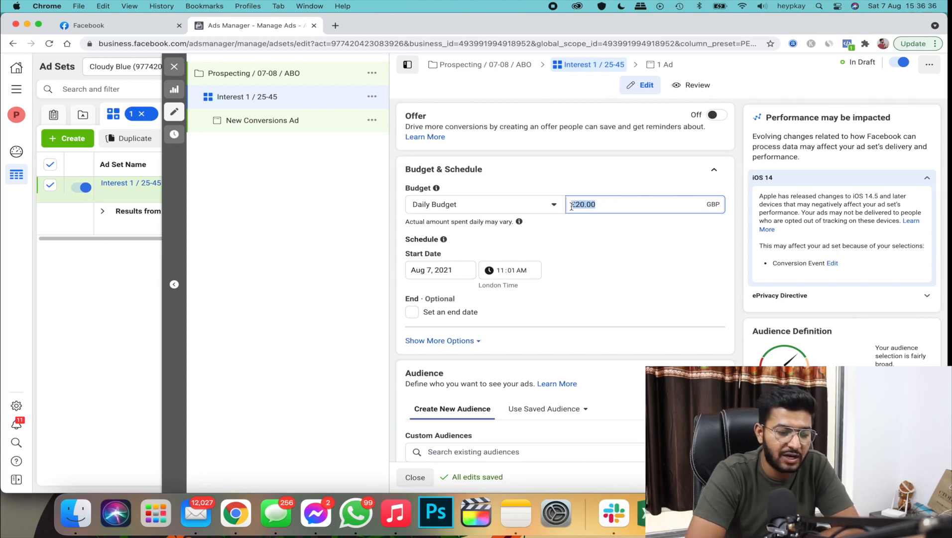
{"action": "type", "text": "3"}
{"action": "left_click", "coordinate": [597, 188]}
{"action": "scroll", "coordinate": [593, 217], "scroll_direction": "down", "scroll_amount": 1}
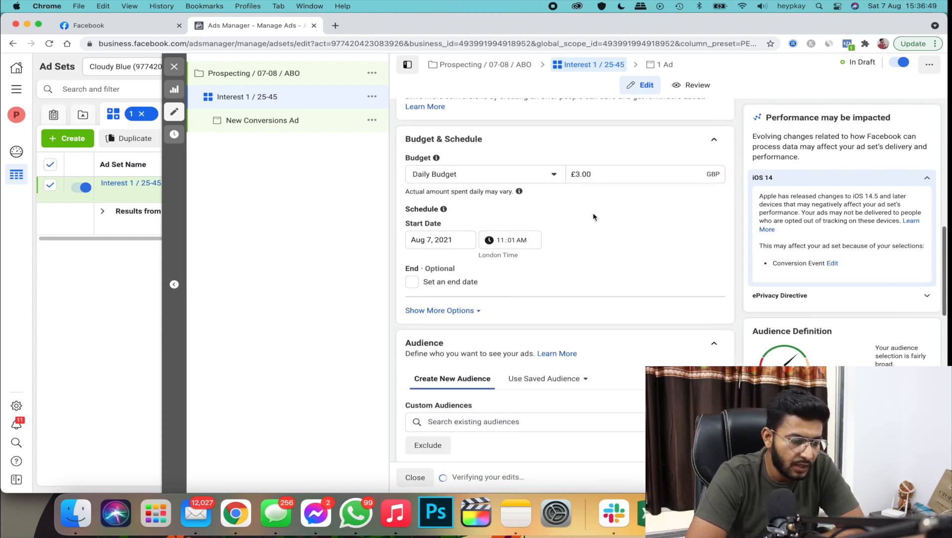
{"action": "left_click_drag", "start_coordinate": [406, 224], "coordinate": [453, 228]}
{"action": "left_click", "coordinate": [453, 228]}
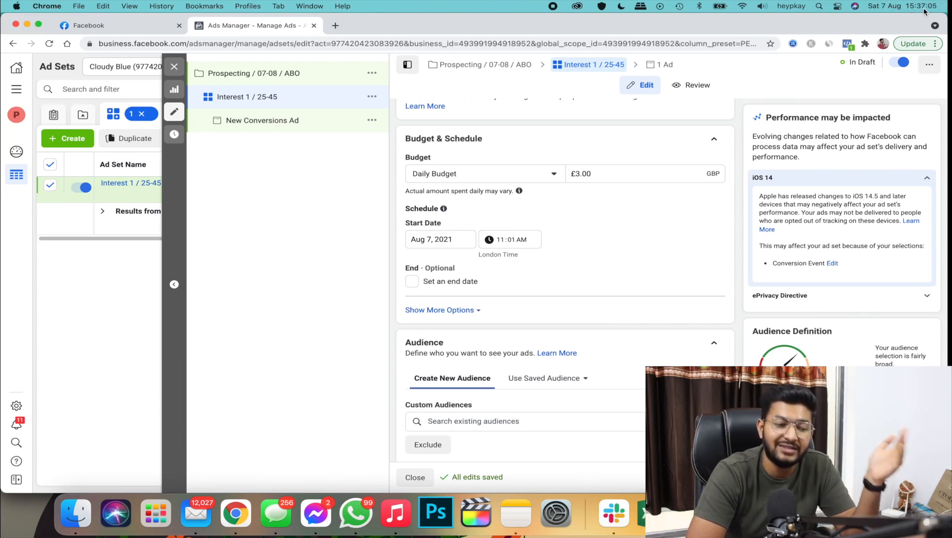
Schedule the ad set to start on Aug 8, 2021 at 12:00 AM.
{"action": "left_click", "coordinate": [441, 243]}
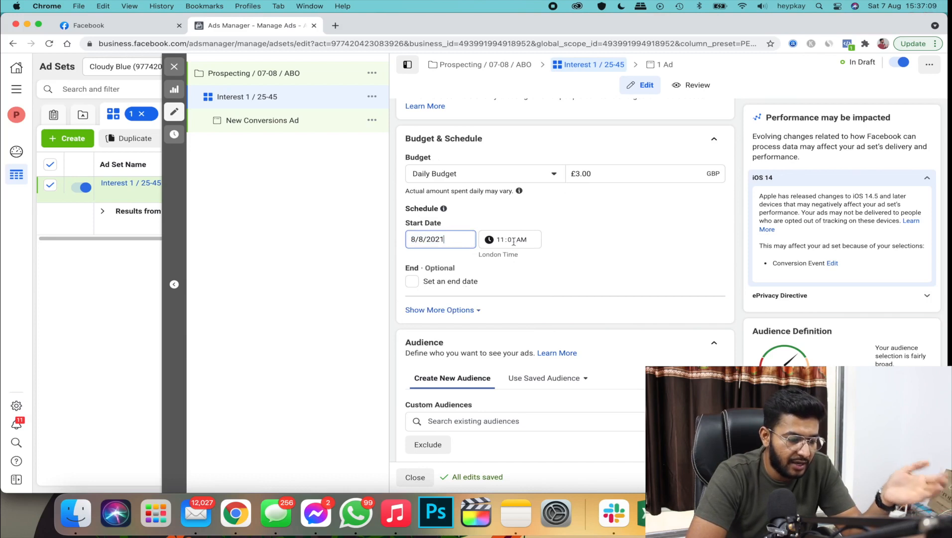
{"action": "key", "text": "Tab"}
{"action": "type", "text": "1200"}
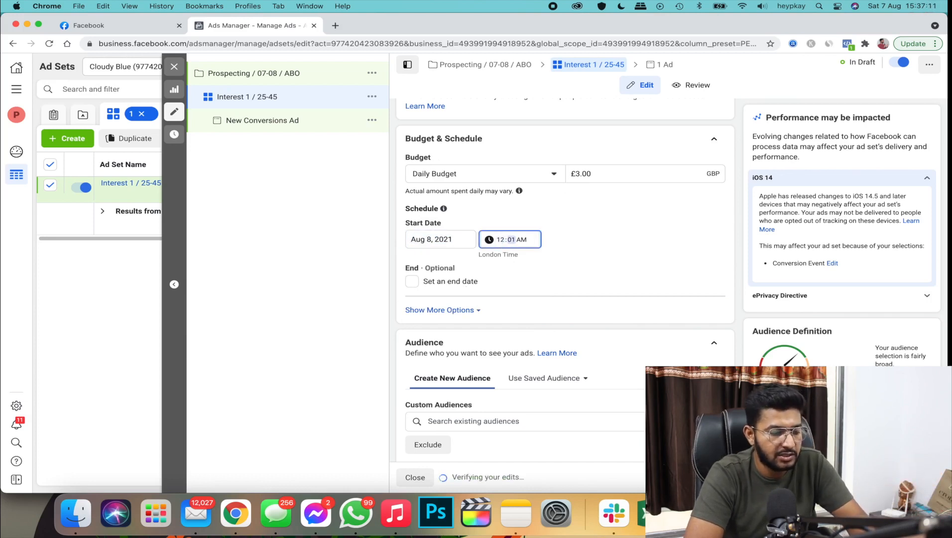
{"action": "left_click", "coordinate": [589, 233]}
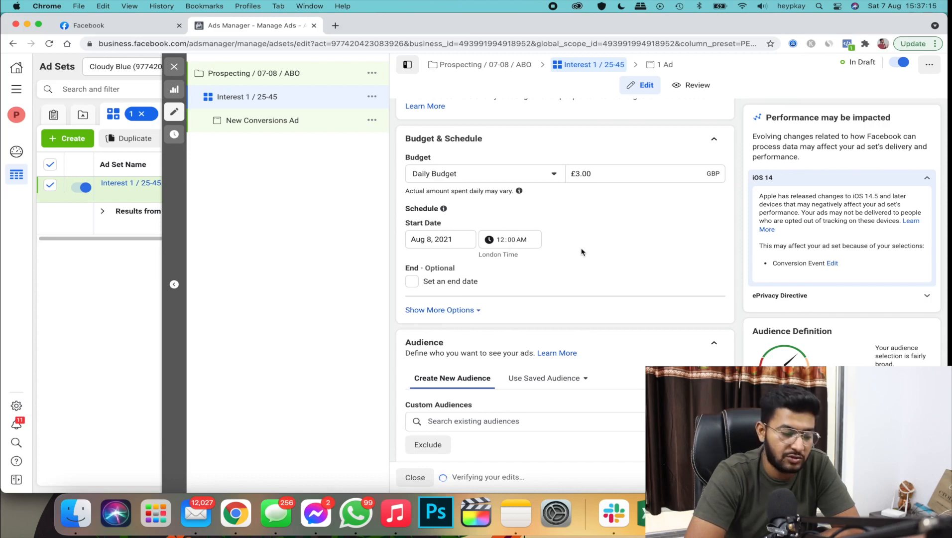
Replace United Kingdom with India as the audience location and target only people living in this location.
{"action": "scroll", "coordinate": [581, 251], "scroll_direction": "down", "scroll_amount": 1}
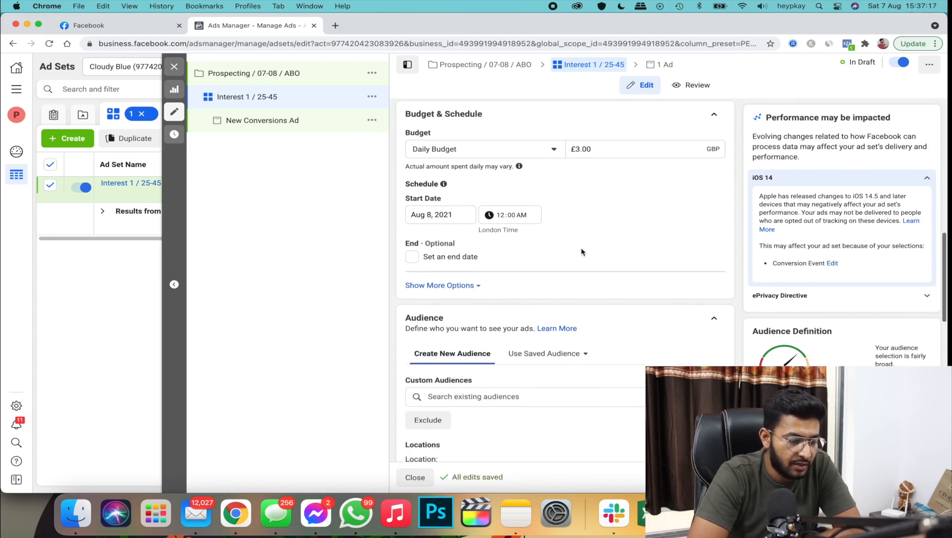
{"action": "scroll", "coordinate": [552, 251], "scroll_direction": "down", "scroll_amount": 5}
{"action": "scroll", "coordinate": [510, 212], "scroll_direction": "down", "scroll_amount": 2}
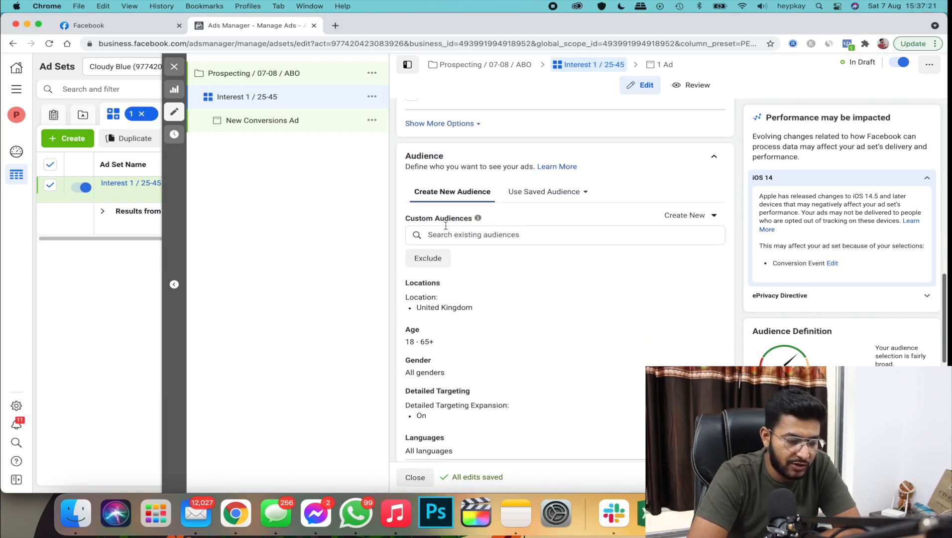
{"action": "scroll", "coordinate": [464, 251], "scroll_direction": "down", "scroll_amount": 4}
{"action": "scroll", "coordinate": [466, 251], "scroll_direction": "down", "scroll_amount": 1}
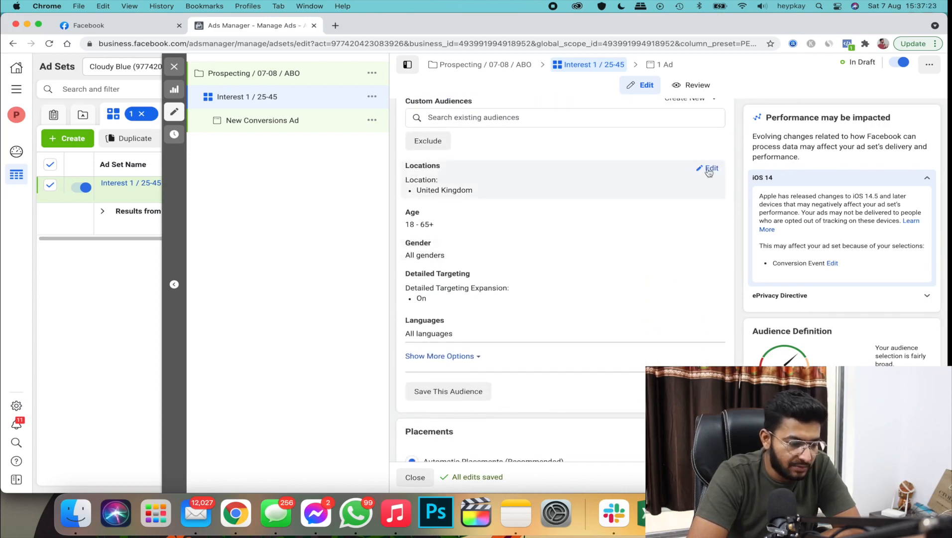
{"action": "left_click", "coordinate": [709, 169]}
{"action": "left_click", "coordinate": [524, 254]}
{"action": "type", "text": "in"}
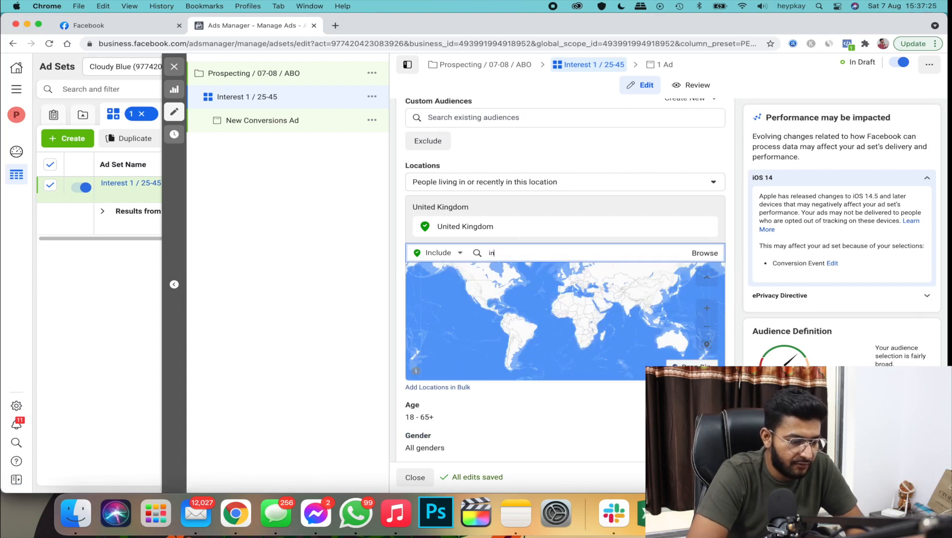
{"action": "type", "text": "dia"}
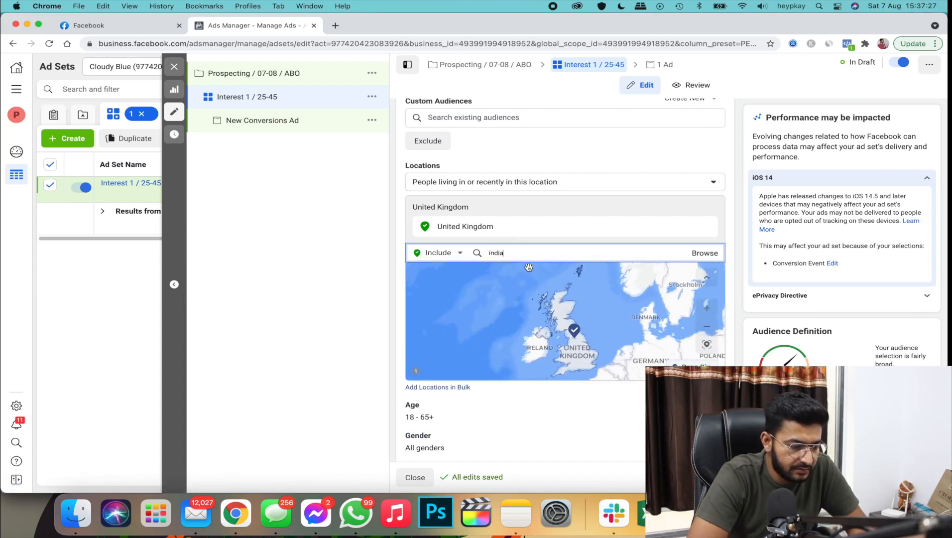
{"action": "left_click", "coordinate": [526, 275]}
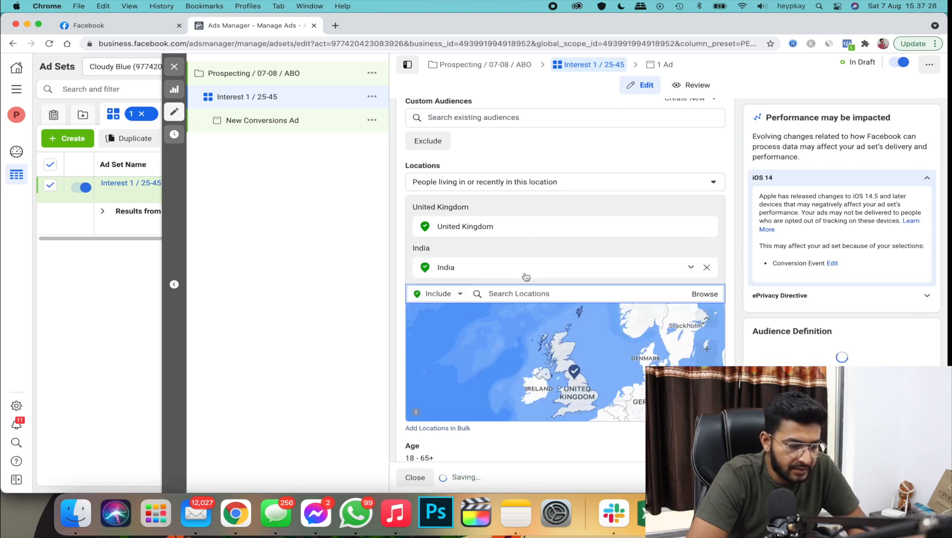
{"action": "left_click", "coordinate": [706, 227]}
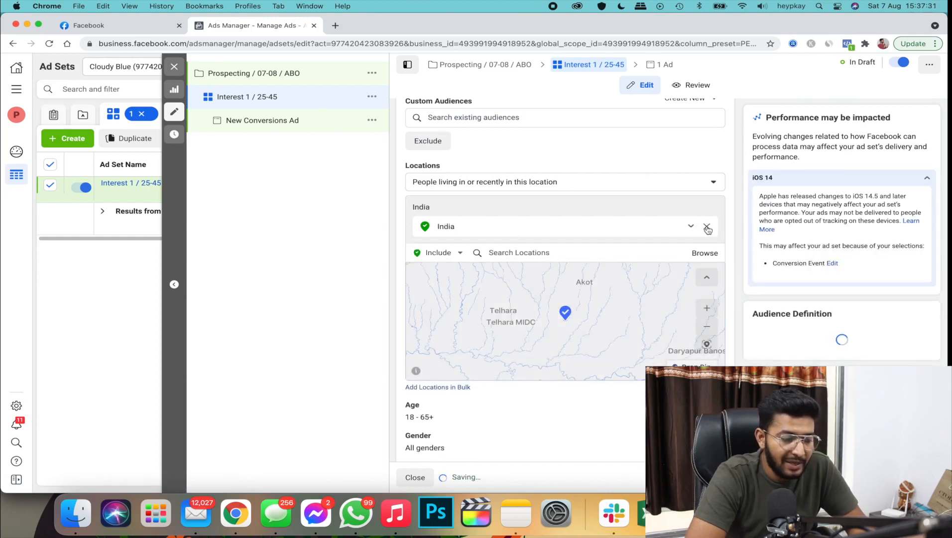
{"action": "left_click", "coordinate": [537, 183]}
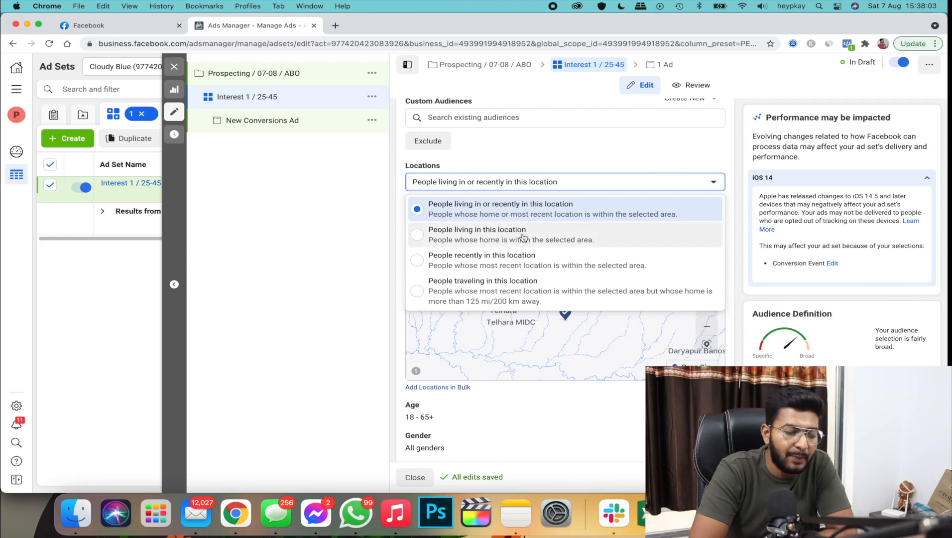
{"action": "left_click", "coordinate": [490, 241]}
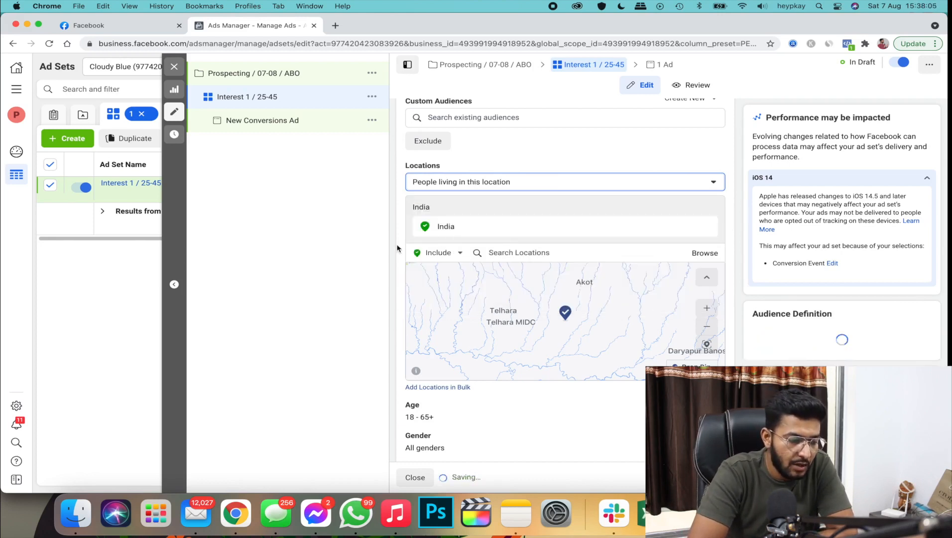
Open the audience's gender and detailed targeting settings for editing and turn off detailed targeting expansion.
{"action": "scroll", "coordinate": [448, 196], "scroll_direction": "down", "scroll_amount": 2}
{"action": "scroll", "coordinate": [452, 194], "scroll_direction": "down", "scroll_amount": 1}
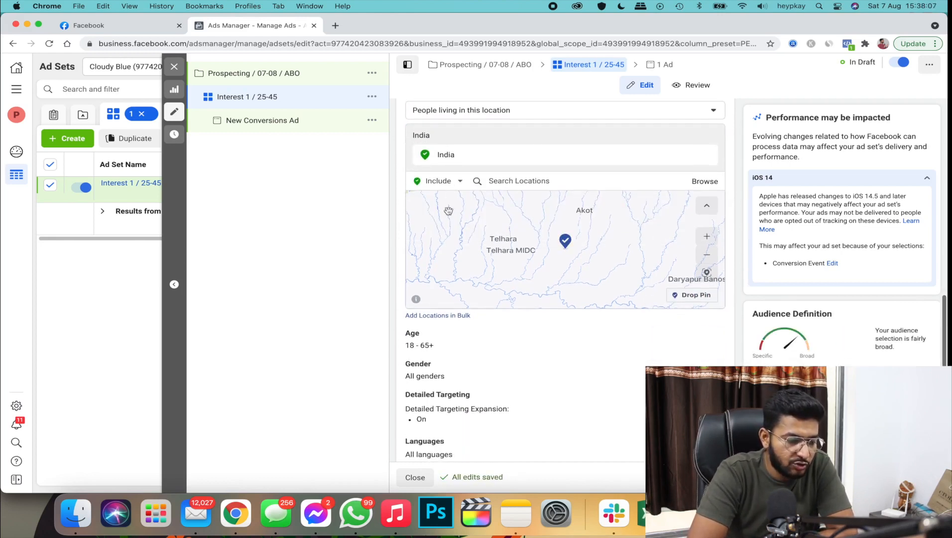
{"action": "scroll", "coordinate": [468, 302], "scroll_direction": "up", "scroll_amount": 1}
{"action": "scroll", "coordinate": [468, 303], "scroll_direction": "up", "scroll_amount": 1}
{"action": "scroll", "coordinate": [490, 353], "scroll_direction": "up", "scroll_amount": 1}
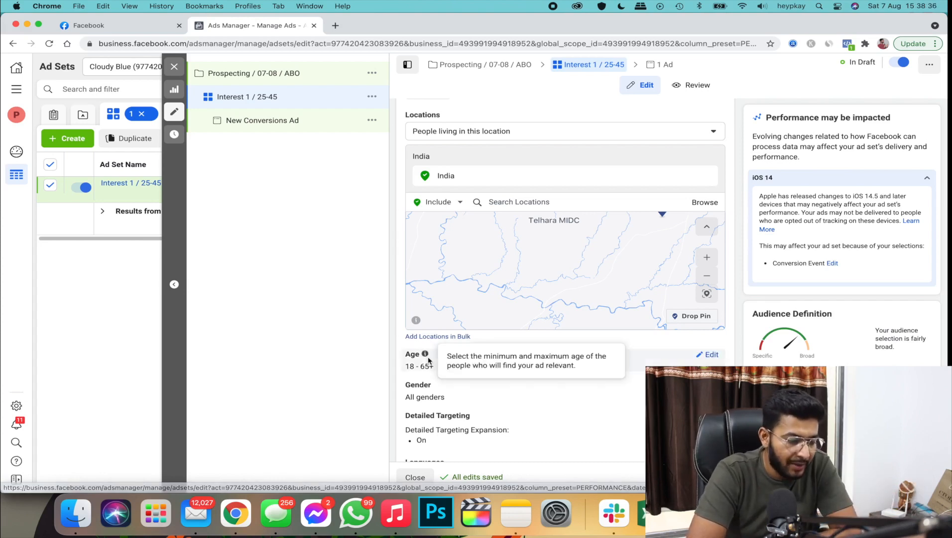
{"action": "scroll", "coordinate": [486, 348], "scroll_direction": "down", "scroll_amount": 2}
{"action": "scroll", "coordinate": [697, 294], "scroll_direction": "down", "scroll_amount": 3}
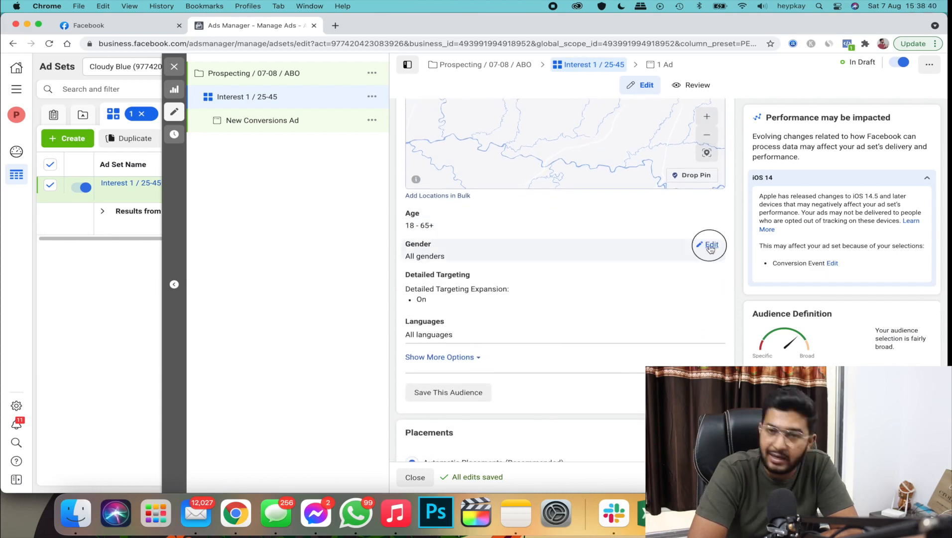
{"action": "left_click", "coordinate": [710, 246]}
{"action": "scroll", "coordinate": [712, 212], "scroll_direction": "down", "scroll_amount": 3}
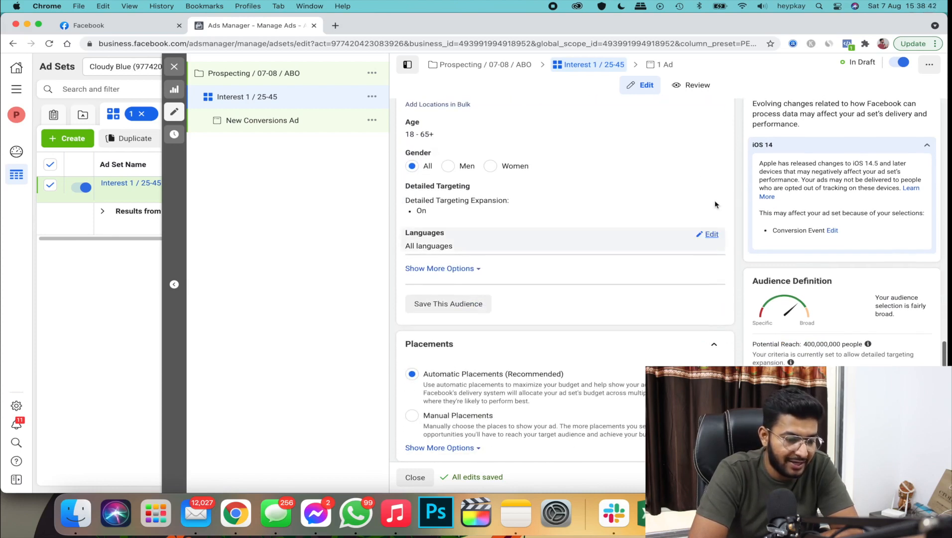
{"action": "left_click", "coordinate": [710, 191]}
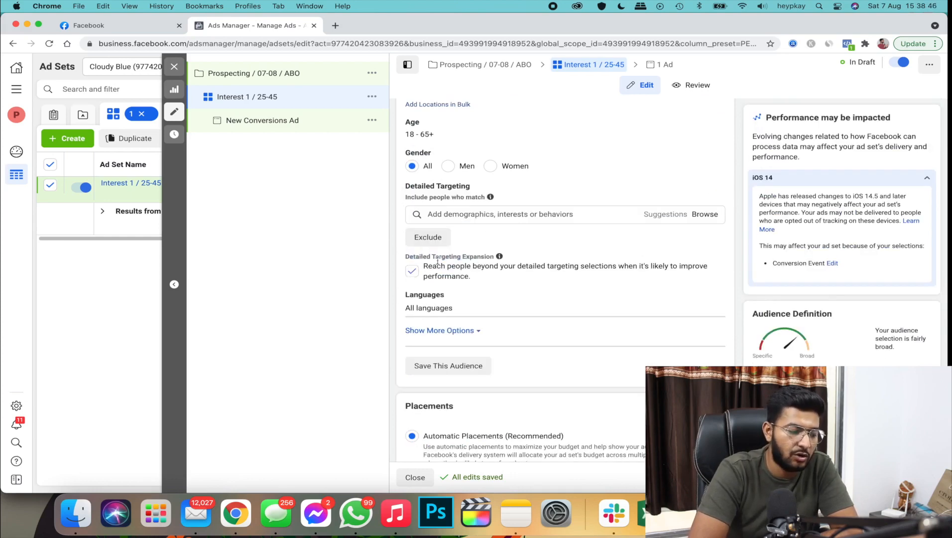
{"action": "left_click", "coordinate": [411, 271]}
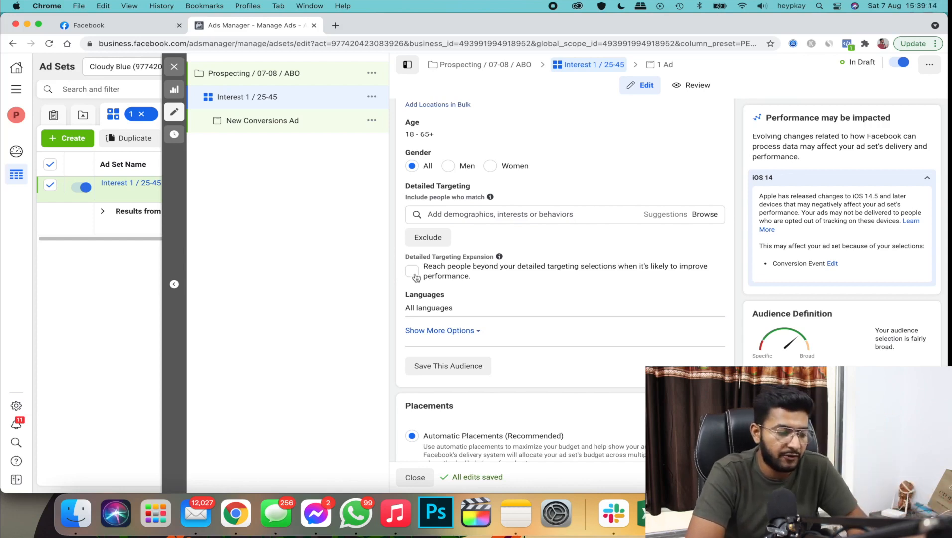
Add the Beauty interest to the audience's detailed targeting.
{"action": "left_click", "coordinate": [451, 217]}
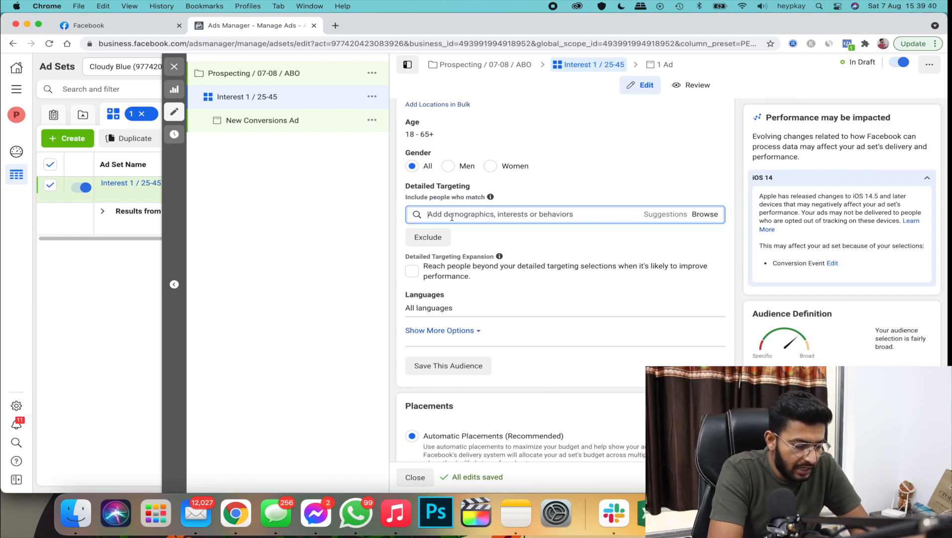
{"action": "type", "text": "beauty"}
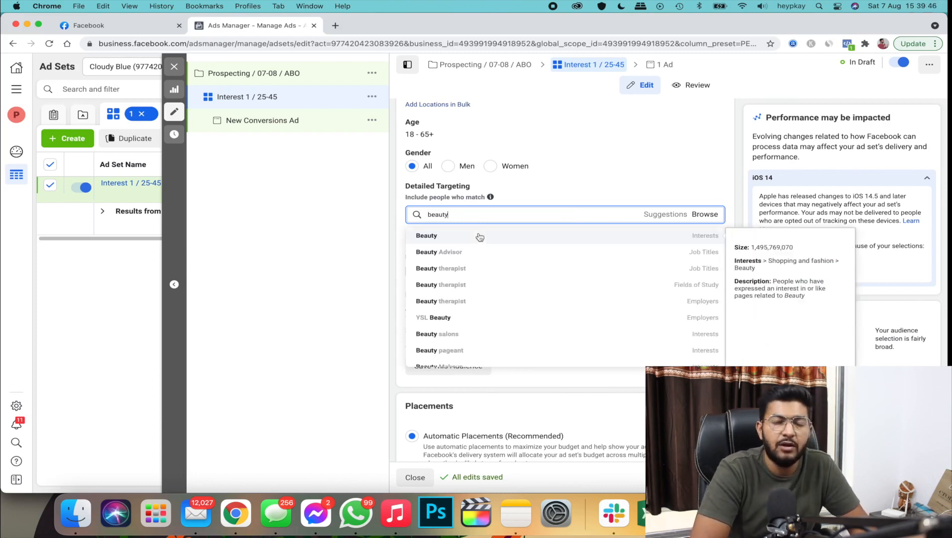
{"action": "left_click", "coordinate": [479, 236]}
Narrow the detailed targeting to people who must also match the Engaged Shoppers purchase behavior.
{"action": "scroll", "coordinate": [452, 266], "scroll_direction": "down", "scroll_amount": 1}
{"action": "left_click", "coordinate": [472, 263]}
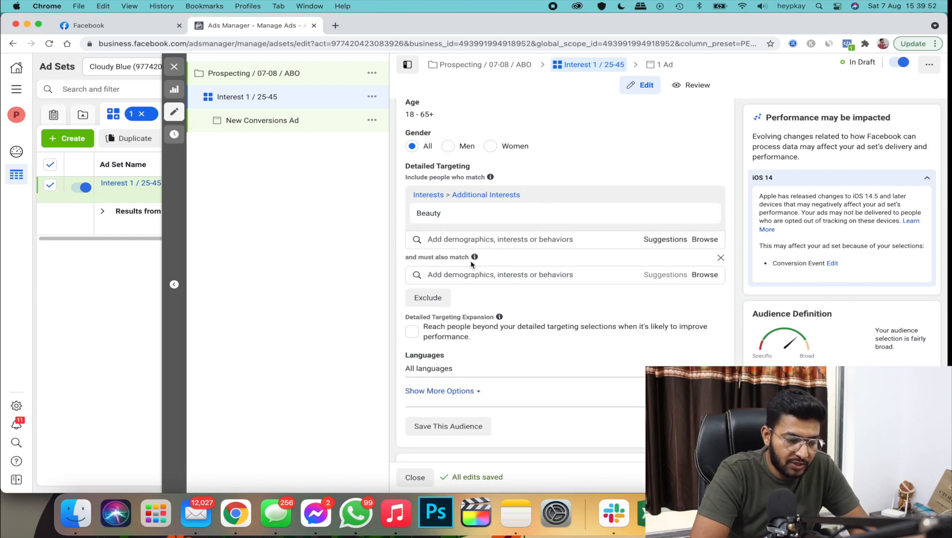
{"action": "scroll", "coordinate": [470, 259], "scroll_direction": "down", "scroll_amount": 1}
{"action": "left_click", "coordinate": [463, 254]}
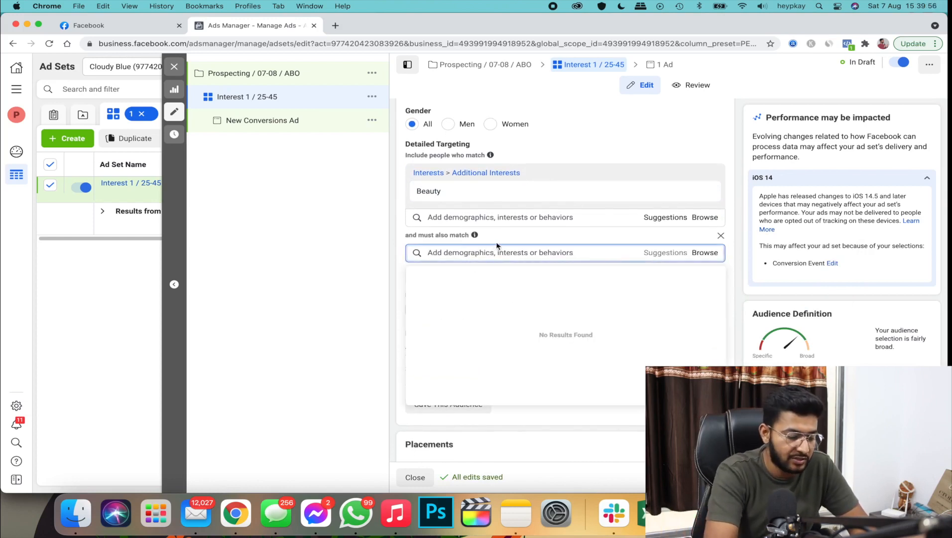
{"action": "type", "text": "engaged"}
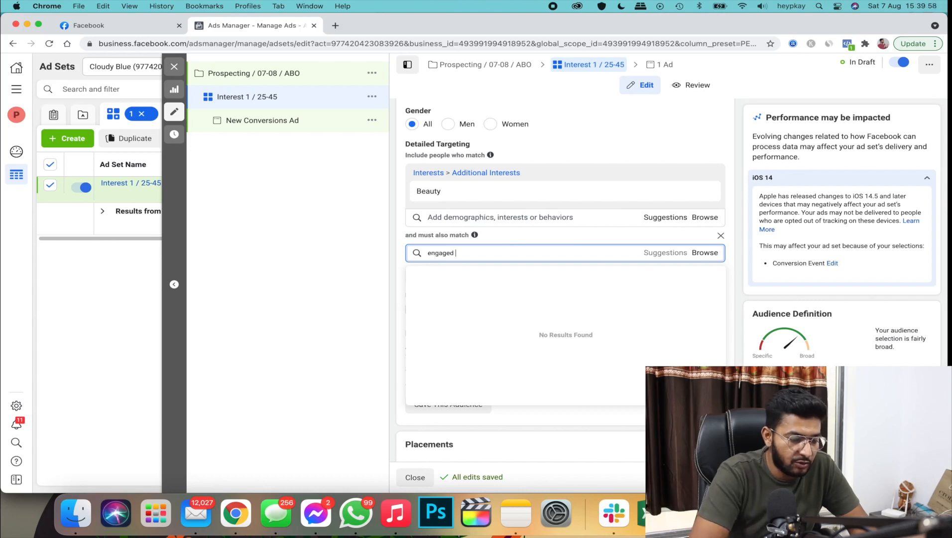
{"action": "left_click", "coordinate": [496, 312]}
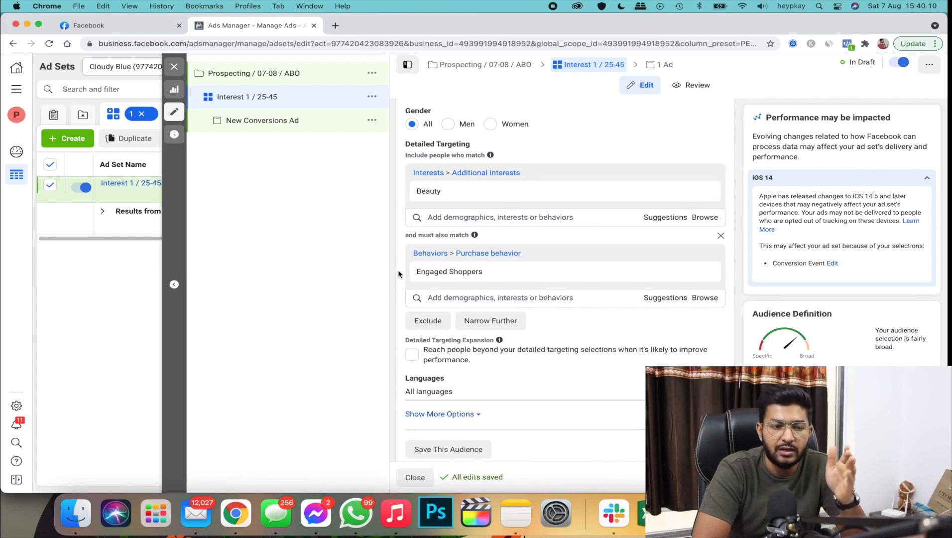
Exclude people who match the Drop shipping and Shopify interests from the audience.
{"action": "scroll", "coordinate": [398, 274], "scroll_direction": "down", "scroll_amount": 1}
{"action": "scroll", "coordinate": [398, 273], "scroll_direction": "down", "scroll_amount": 1}
{"action": "left_click", "coordinate": [427, 298]}
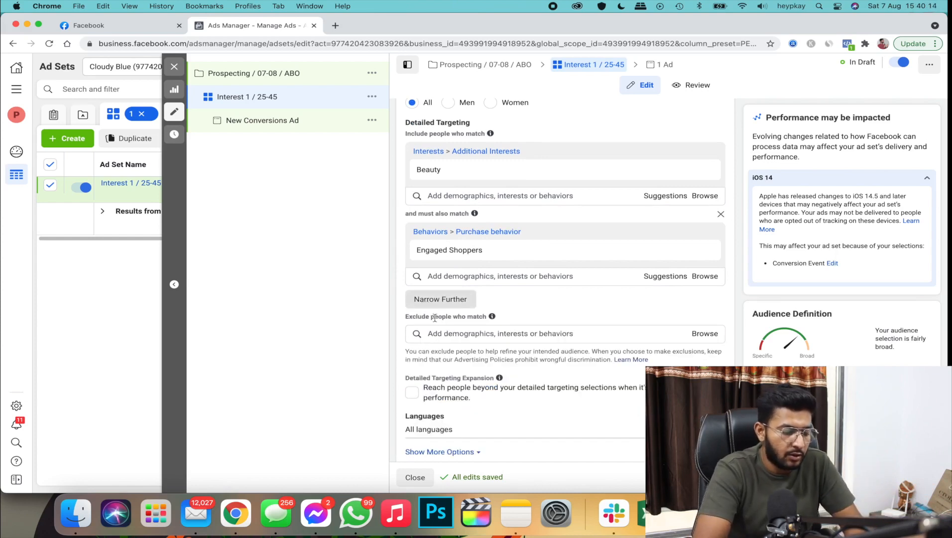
{"action": "left_click", "coordinate": [445, 333]}
{"action": "type", "text": "drop shipping"}
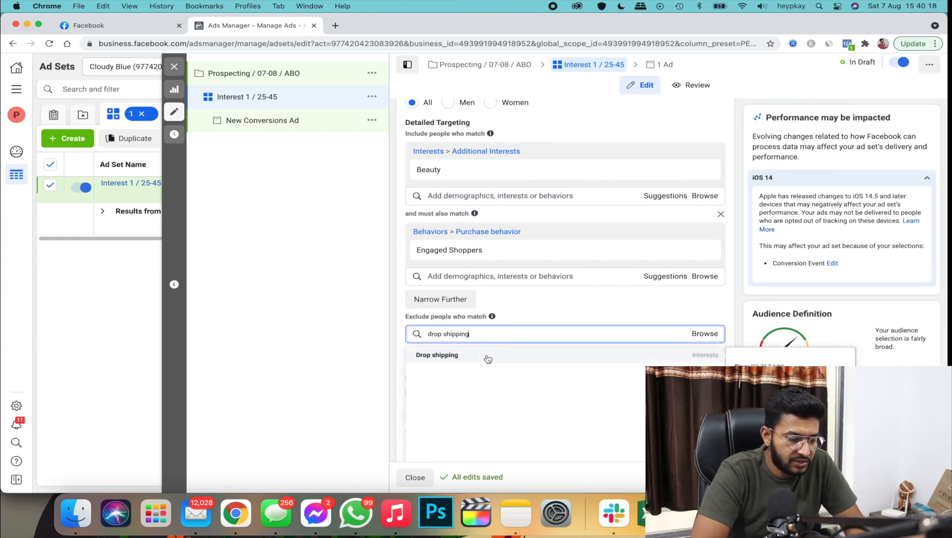
{"action": "left_click", "coordinate": [461, 362]}
{"action": "type", "text": "shopify"}
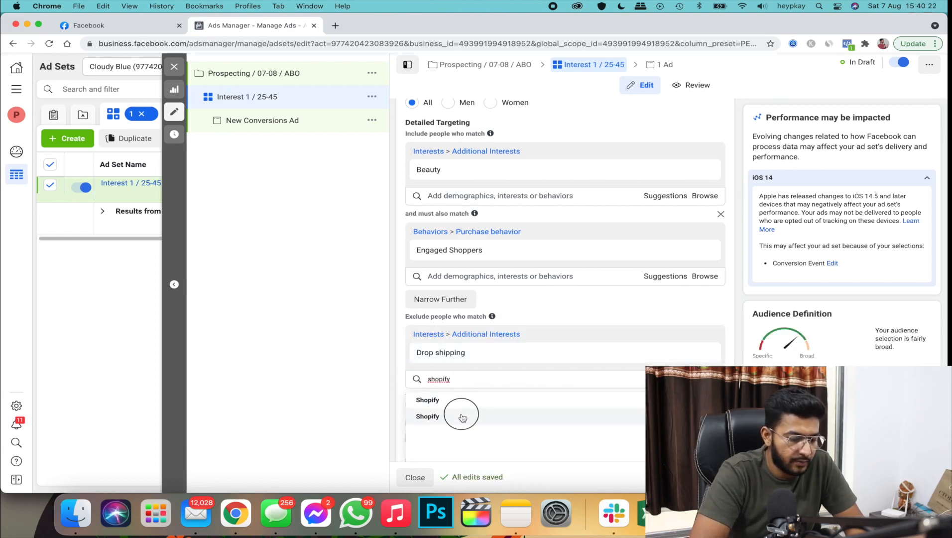
{"action": "key", "text": "Return"}
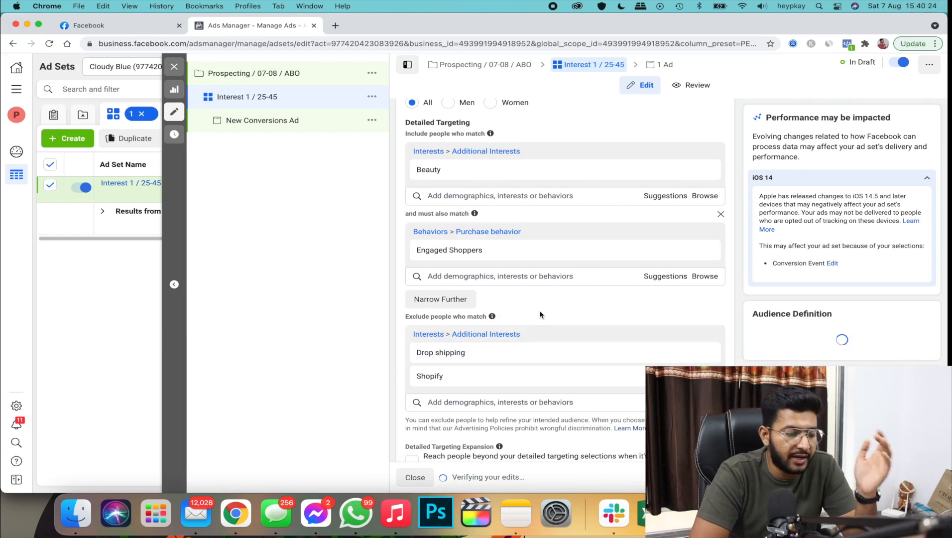
Set the audience's gender to Women.
{"action": "scroll", "coordinate": [540, 314], "scroll_direction": "up", "scroll_amount": 3}
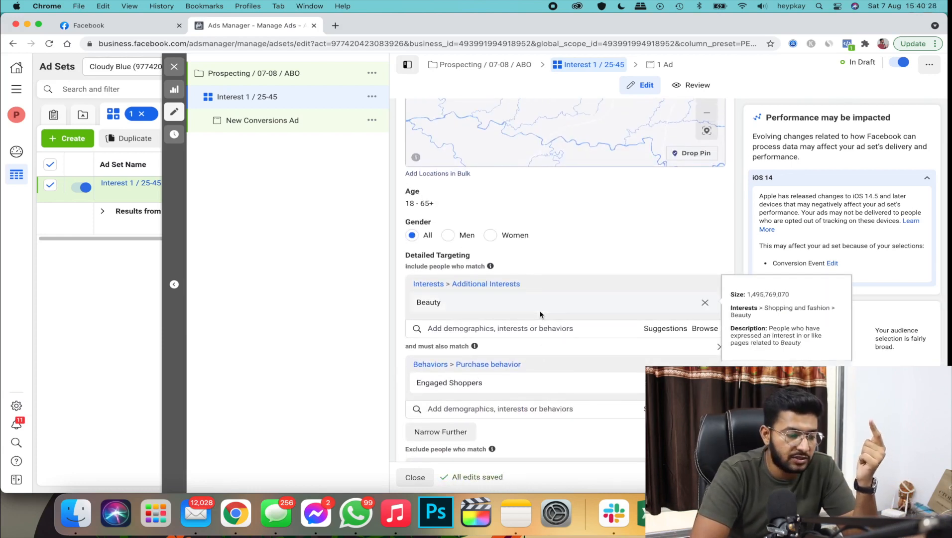
{"action": "scroll", "coordinate": [565, 197], "scroll_direction": "down", "scroll_amount": 2}
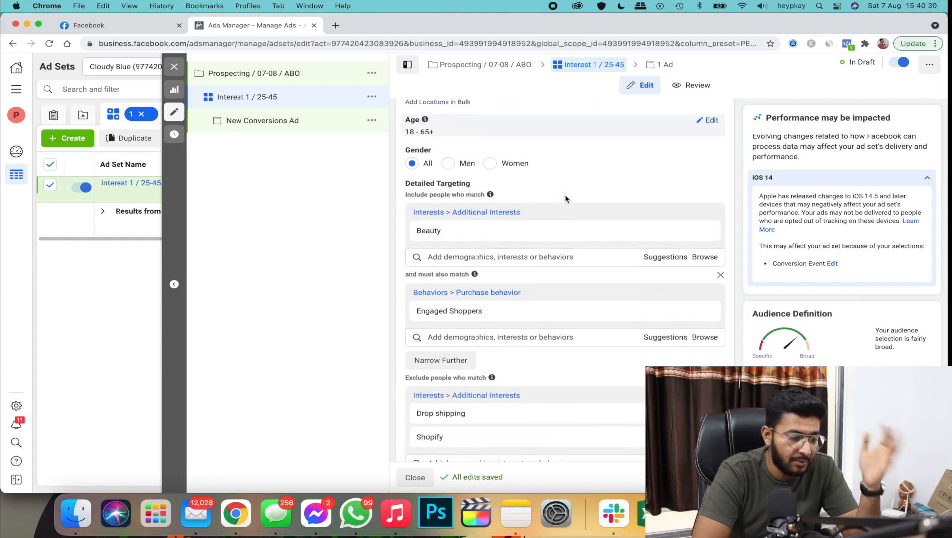
{"action": "scroll", "coordinate": [549, 175], "scroll_direction": "down", "scroll_amount": 2}
Open the audience's languages setting for editing.
{"action": "mouse_move", "coordinate": [438, 184]}
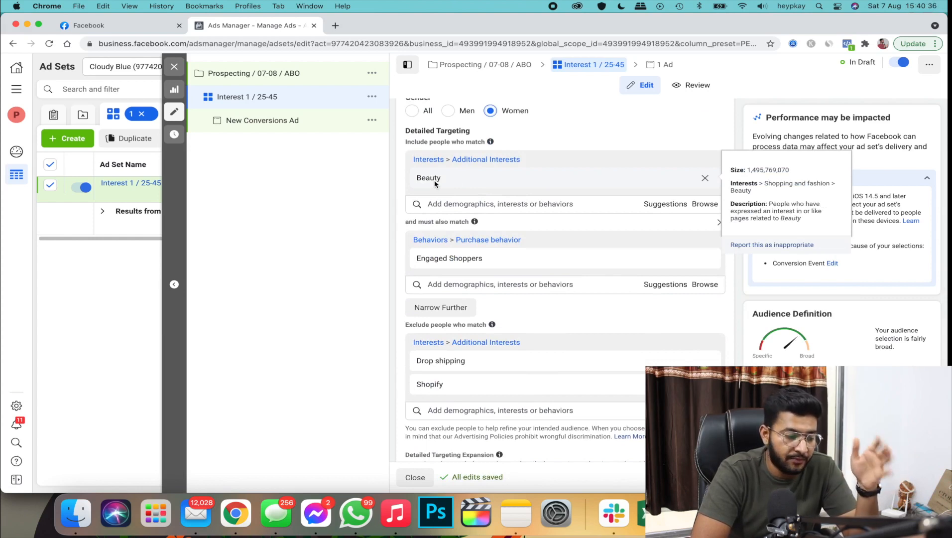
{"action": "scroll", "coordinate": [434, 189], "scroll_direction": "down", "scroll_amount": 2}
{"action": "mouse_move", "coordinate": [438, 219]}
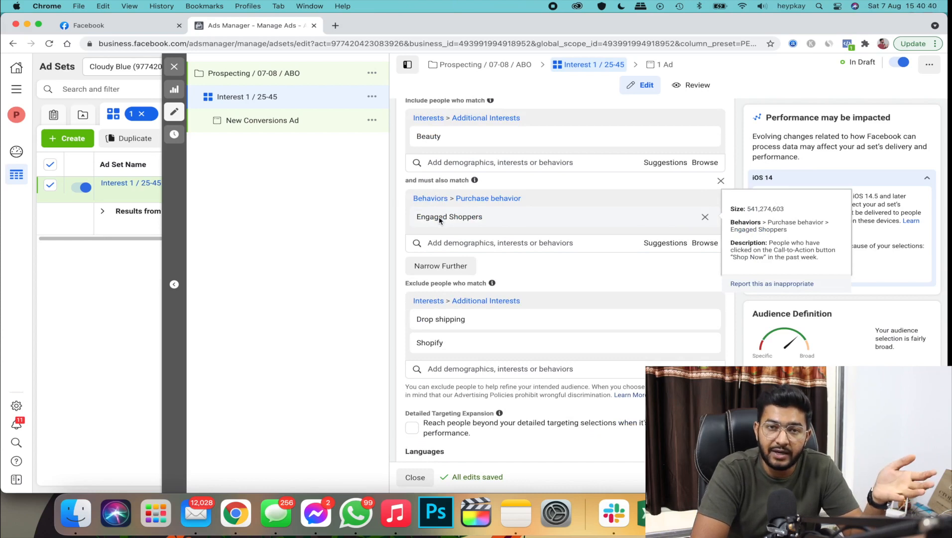
{"action": "scroll", "coordinate": [439, 220], "scroll_direction": "down", "scroll_amount": 2}
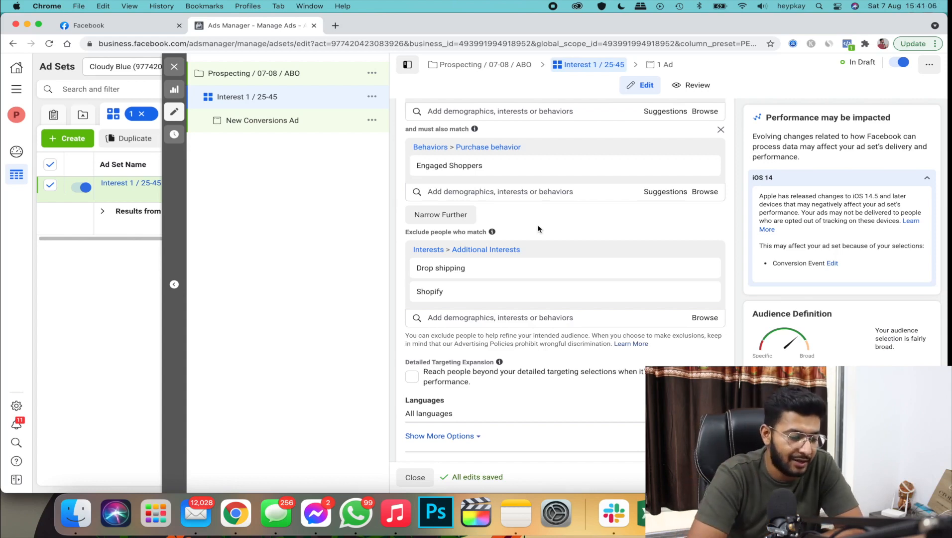
{"action": "scroll", "coordinate": [538, 228], "scroll_direction": "down", "scroll_amount": 5}
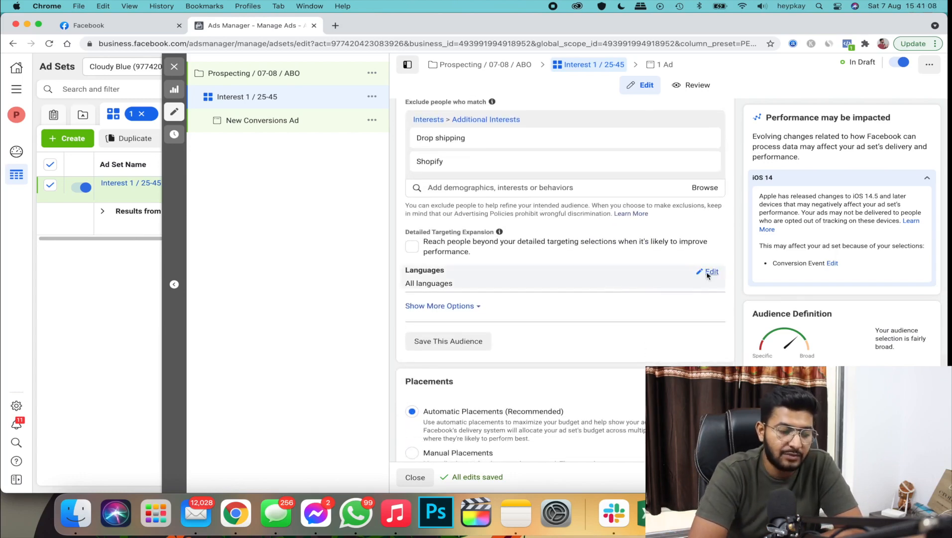
{"action": "left_click", "coordinate": [706, 278]}
{"action": "left_click", "coordinate": [711, 309]}
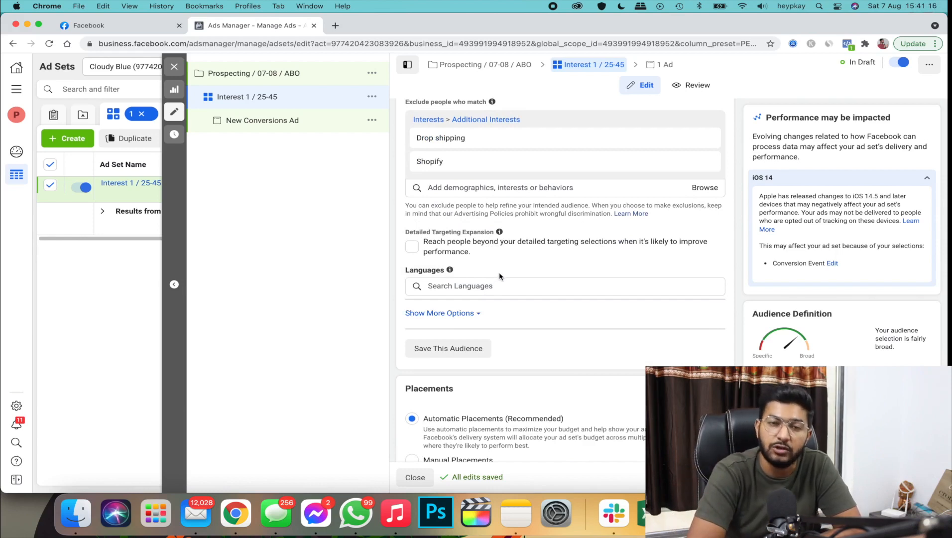
Dismiss the conversion optimization warning in the ad set's Optimization & Delivery section.
{"action": "scroll", "coordinate": [499, 272], "scroll_direction": "down", "scroll_amount": 5}
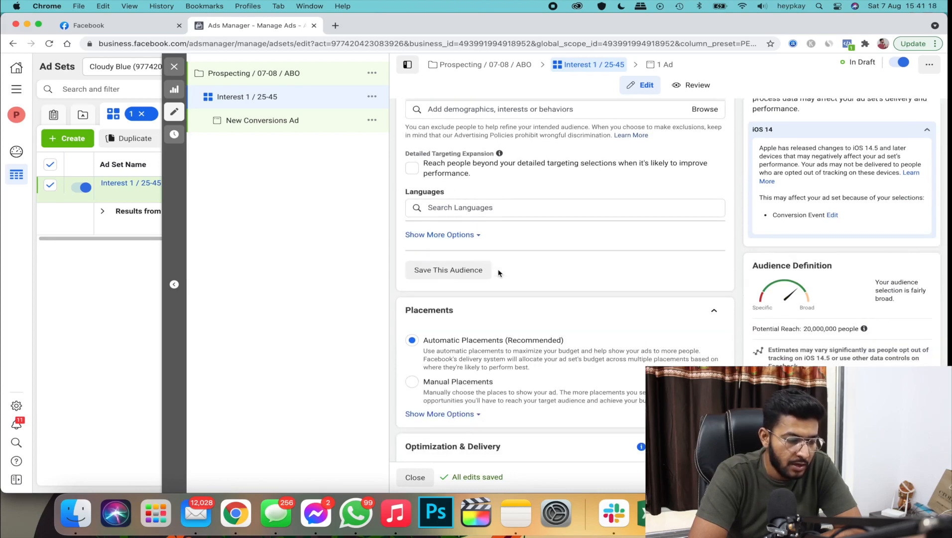
{"action": "scroll", "coordinate": [441, 252], "scroll_direction": "down", "scroll_amount": 2}
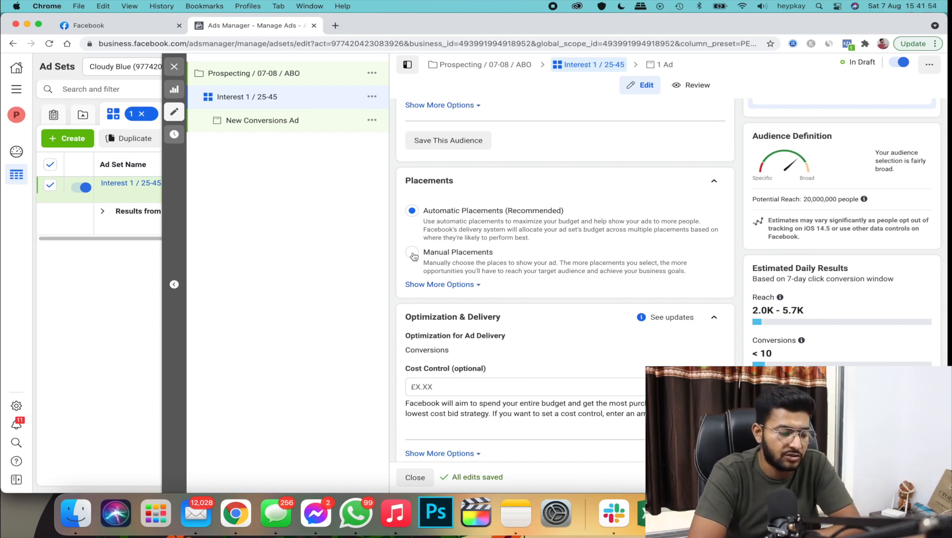
{"action": "scroll", "coordinate": [419, 264], "scroll_direction": "down", "scroll_amount": 1}
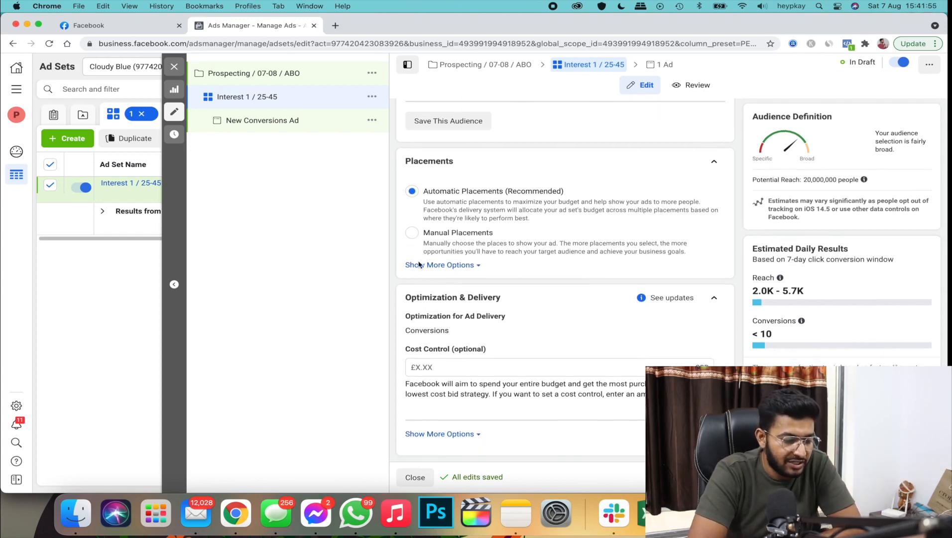
{"action": "left_click", "coordinate": [713, 318]}
{"action": "scroll", "coordinate": [715, 319], "scroll_direction": "down", "scroll_amount": 3}
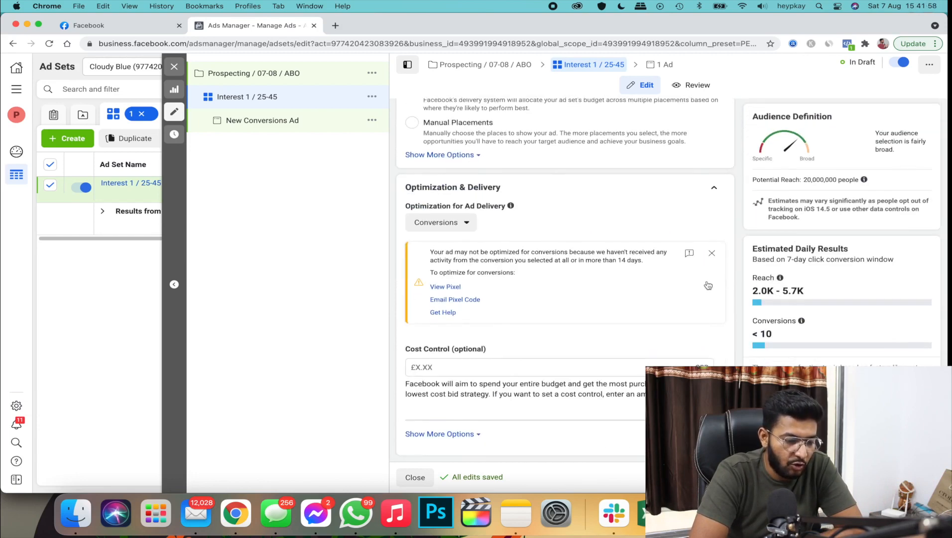
{"action": "left_click", "coordinate": [712, 253]}
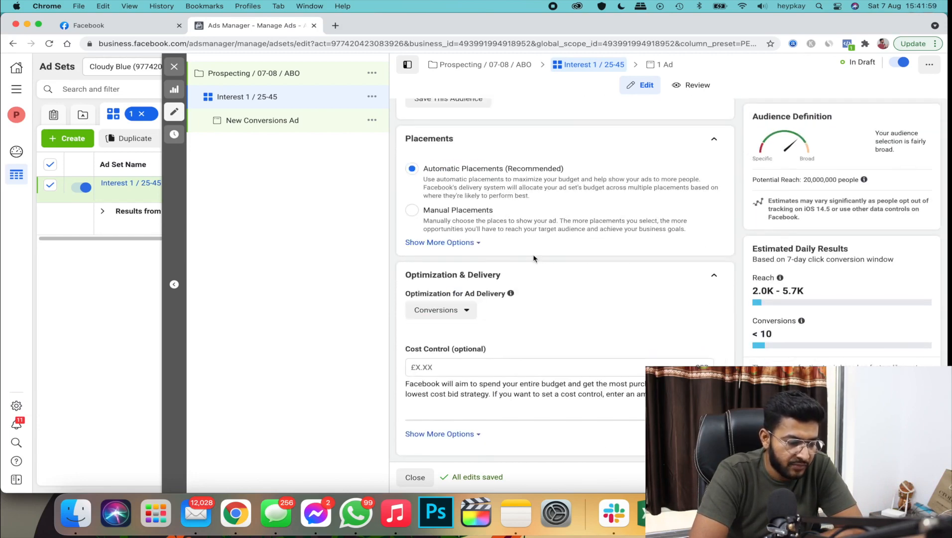
Reveal the additional optimization options and set the ad set's attribution setting to 7-day click or 1-day view.
{"action": "left_click", "coordinate": [445, 433]}
{"action": "scroll", "coordinate": [426, 439], "scroll_direction": "down", "scroll_amount": 3}
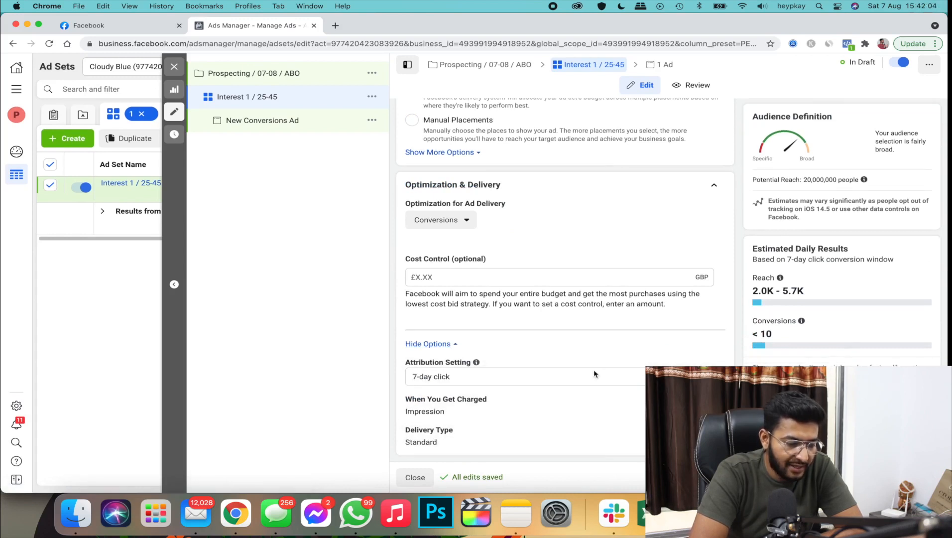
{"action": "left_click", "coordinate": [540, 377]}
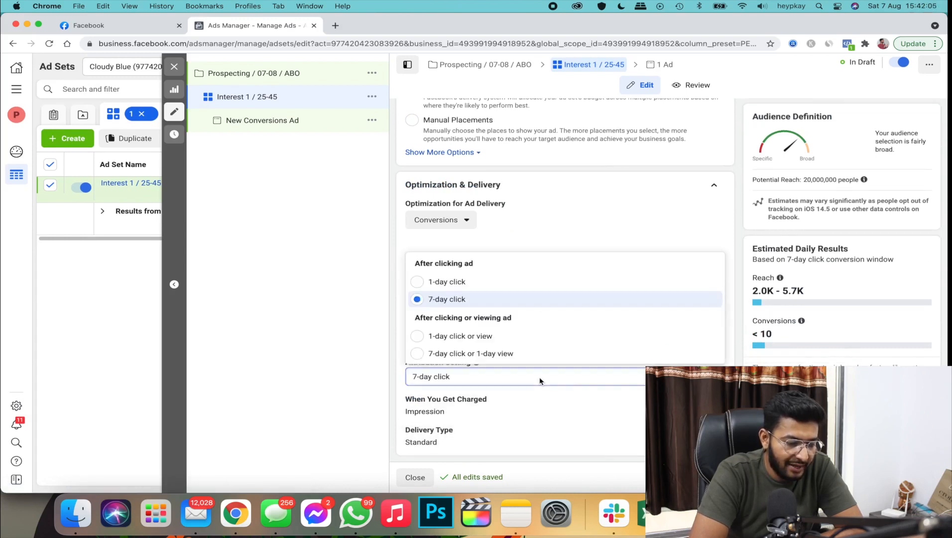
{"action": "left_click", "coordinate": [471, 357]}
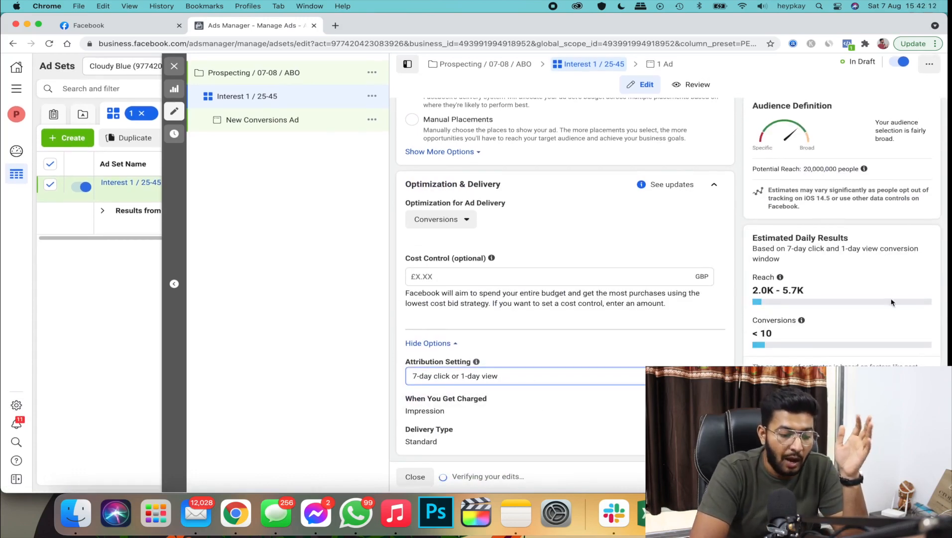
Examine the ad set's estimated daily results for reach and conversions.
{"action": "left_click_drag", "start_coordinate": [751, 292], "coordinate": [809, 296]}
{"action": "left_click_drag", "start_coordinate": [752, 334], "coordinate": [779, 339]}
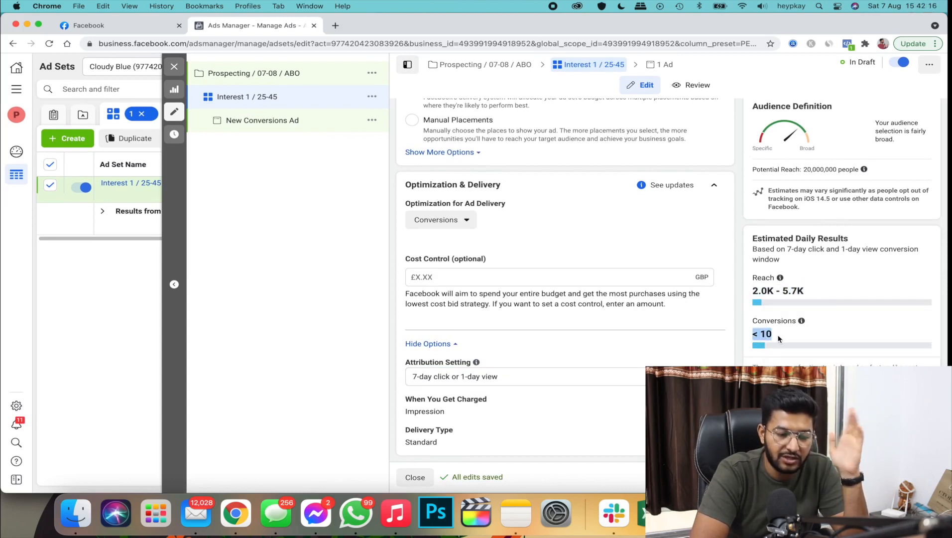
{"action": "left_click", "coordinate": [779, 339]}
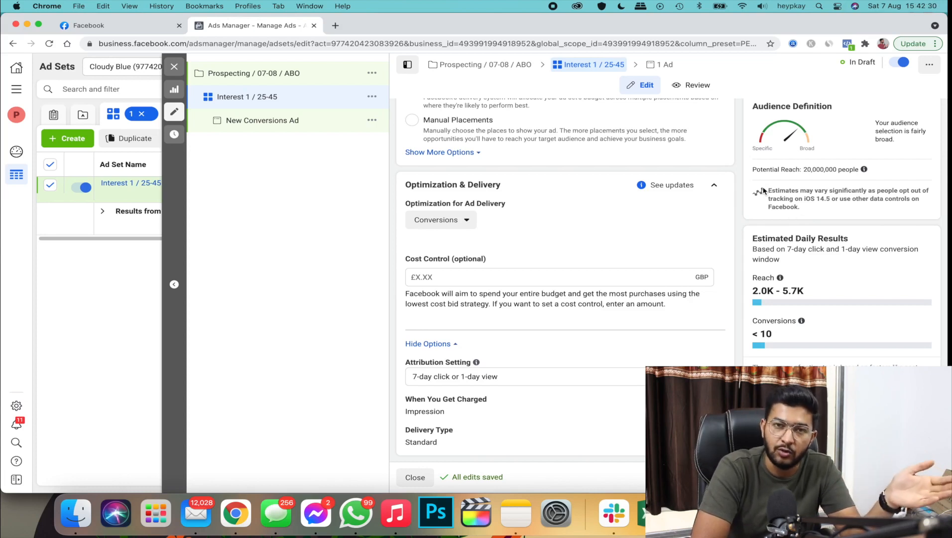
{"action": "left_click_drag", "start_coordinate": [750, 236], "coordinate": [820, 353]}
{"action": "left_click", "coordinate": [831, 323]}
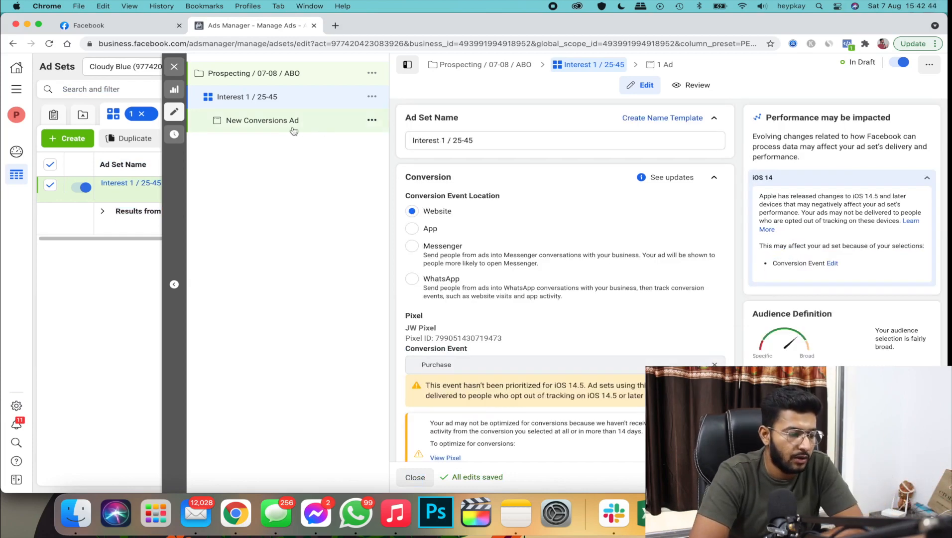
Open the New Conversions Ad and review its name, identity, format and creative settings.
{"action": "left_click", "coordinate": [272, 129]}
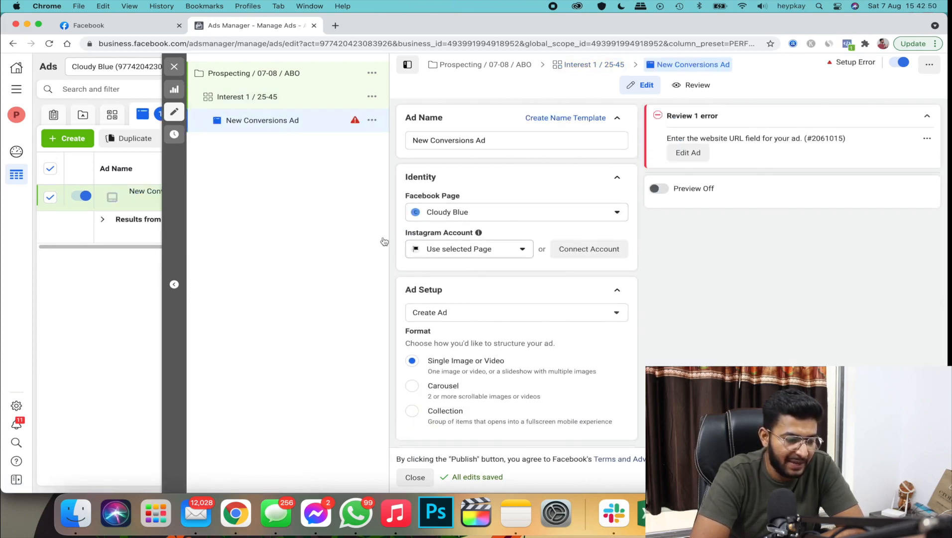
{"action": "left_click", "coordinate": [434, 244]}
{"action": "left_click", "coordinate": [443, 239]}
{"action": "left_click", "coordinate": [464, 145]}
{"action": "triple_click", "coordinate": [464, 145]}
{"action": "left_click", "coordinate": [464, 122]}
{"action": "scroll", "coordinate": [464, 122], "scroll_direction": "down", "scroll_amount": 3}
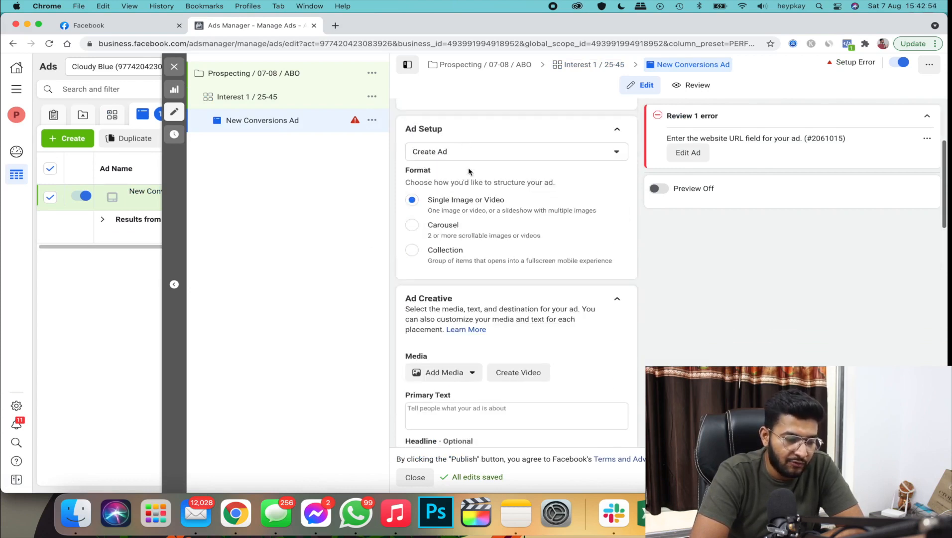
{"action": "scroll", "coordinate": [454, 198], "scroll_direction": "down", "scroll_amount": 2}
{"action": "scroll", "coordinate": [460, 156], "scroll_direction": "down", "scroll_amount": 2}
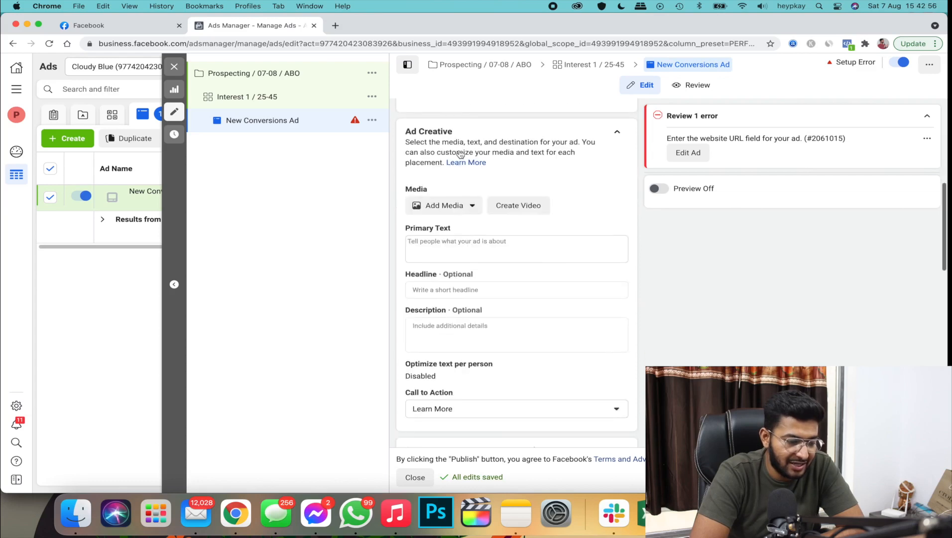
Go through the ad's primary text, headline and description fields and set its call to action to Shop Now.
{"action": "left_click", "coordinate": [453, 243]}
{"action": "scroll", "coordinate": [453, 244], "scroll_direction": "down", "scroll_amount": 2}
{"action": "left_click", "coordinate": [454, 234]}
{"action": "left_click", "coordinate": [453, 306]}
{"action": "scroll", "coordinate": [458, 299], "scroll_direction": "down", "scroll_amount": 3}
{"action": "left_click", "coordinate": [466, 278]}
{"action": "scroll", "coordinate": [471, 384], "scroll_direction": "down", "scroll_amount": 3}
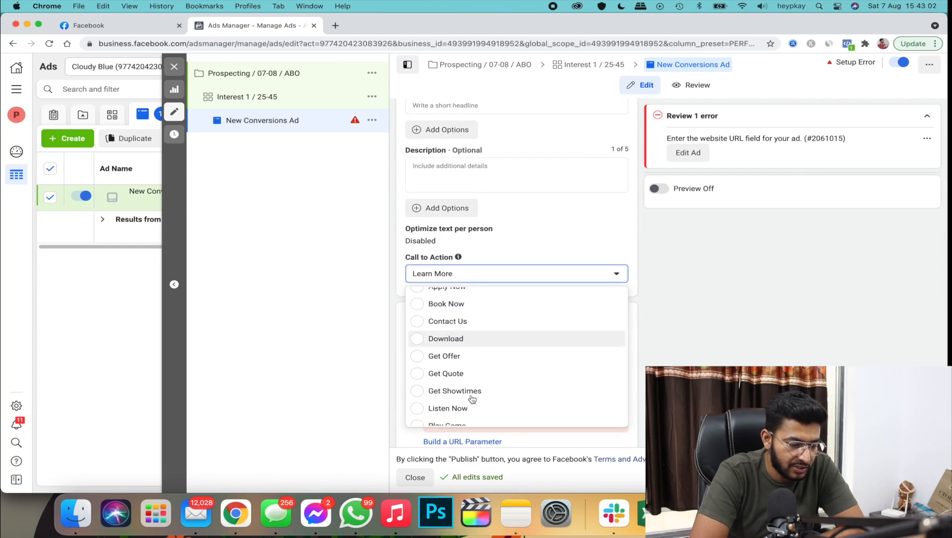
{"action": "scroll", "coordinate": [471, 364], "scroll_direction": "down", "scroll_amount": 3}
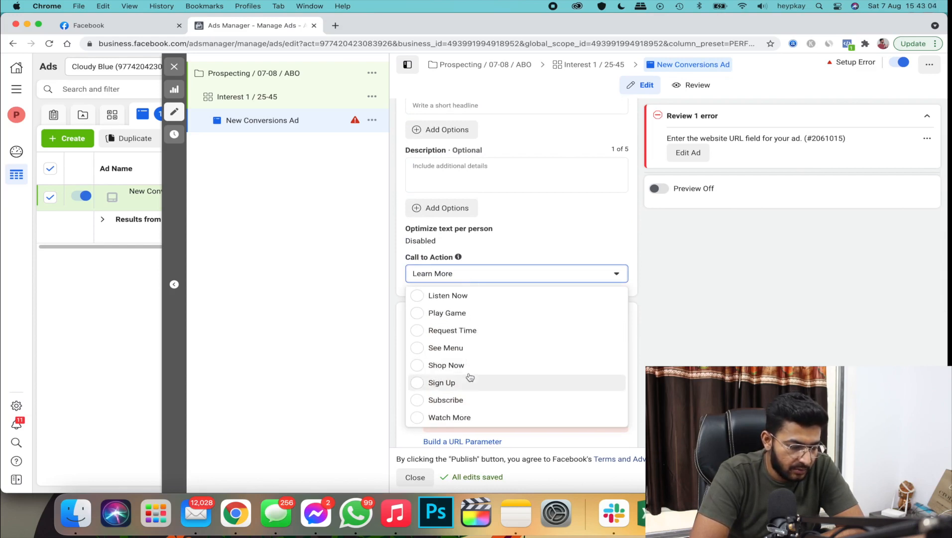
{"action": "left_click", "coordinate": [469, 369]}
Review the ad's destination, languages and tracking settings, including the pixel assigned to website events.
{"action": "scroll", "coordinate": [473, 261], "scroll_direction": "down", "scroll_amount": 3}
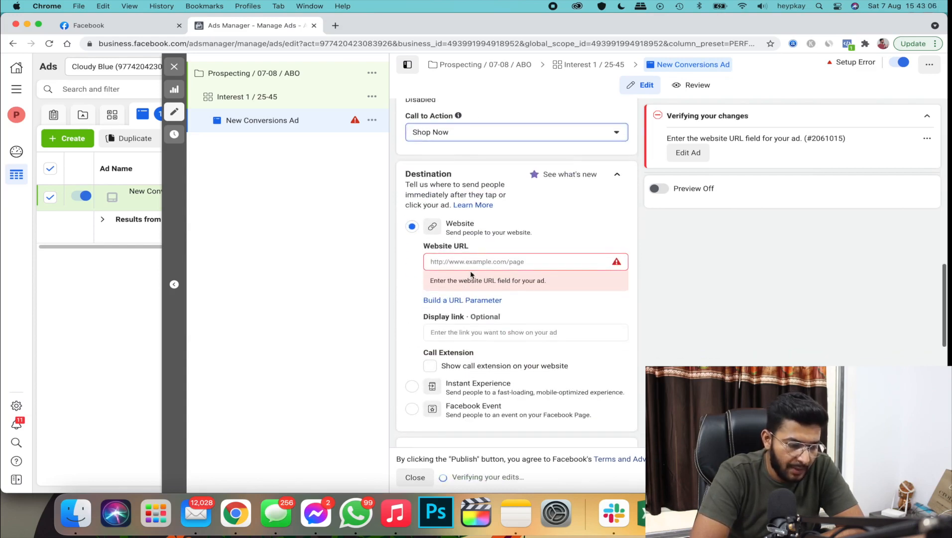
{"action": "scroll", "coordinate": [474, 261], "scroll_direction": "down", "scroll_amount": 2}
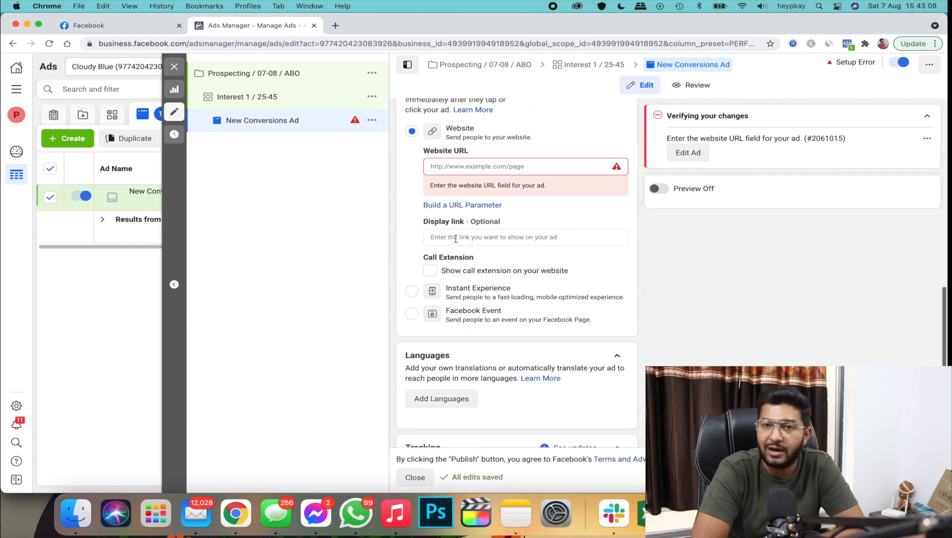
{"action": "scroll", "coordinate": [455, 238], "scroll_direction": "down", "scroll_amount": 5}
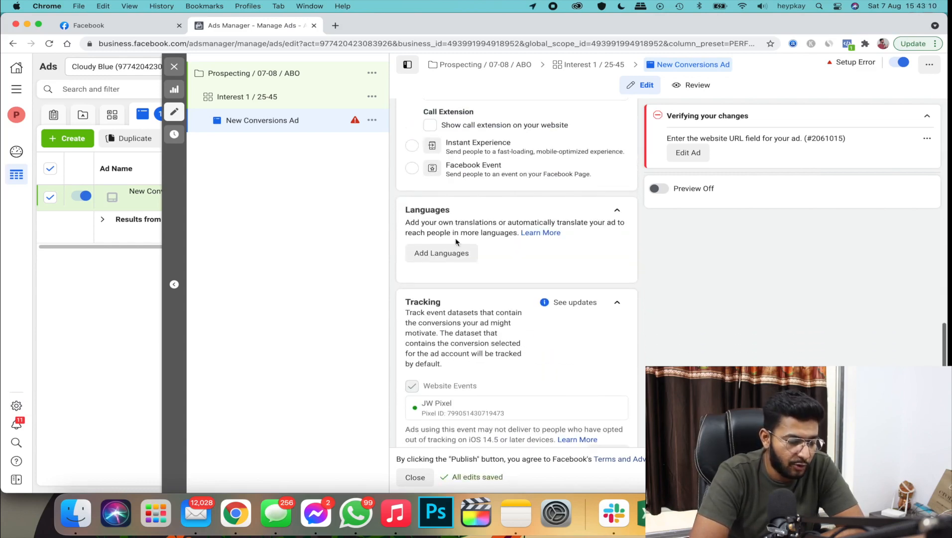
{"action": "scroll", "coordinate": [455, 241], "scroll_direction": "down", "scroll_amount": 1}
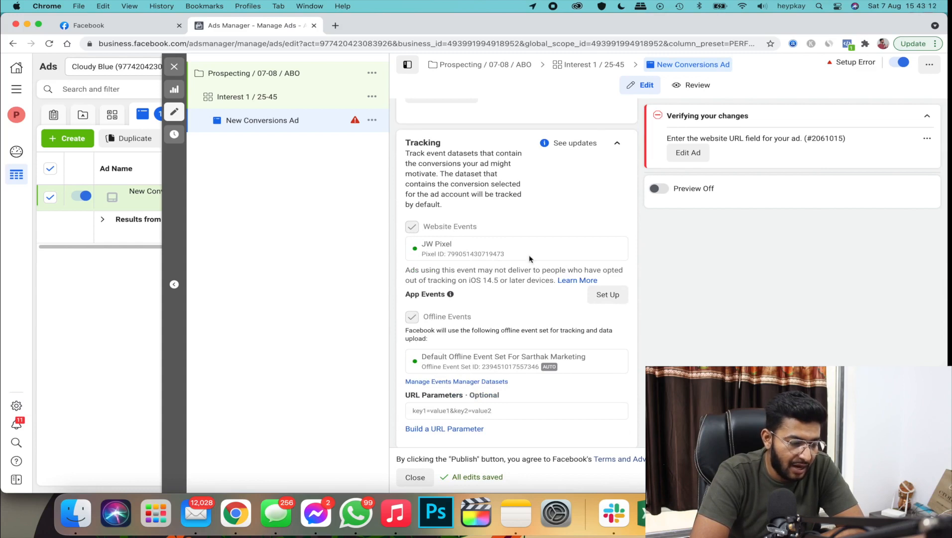
{"action": "left_click_drag", "start_coordinate": [421, 245], "coordinate": [523, 259]}
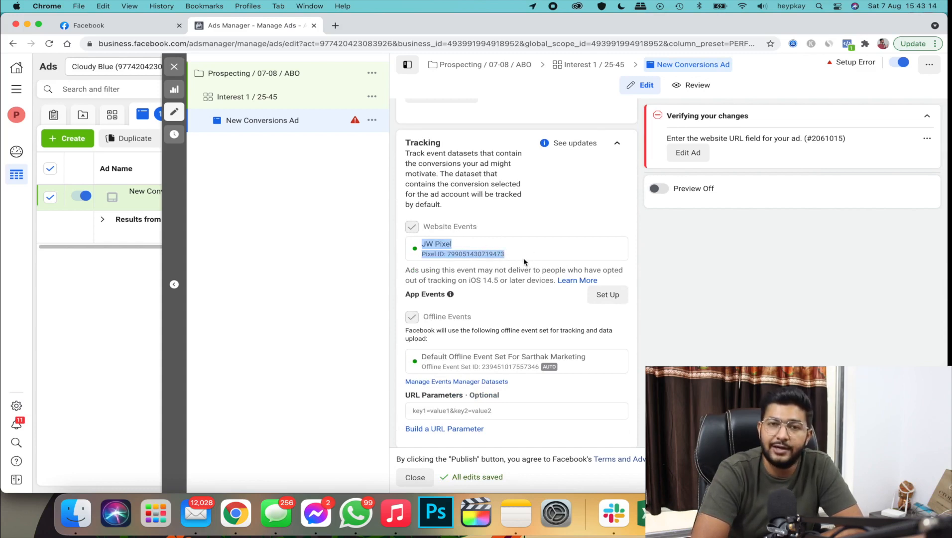
{"action": "left_click", "coordinate": [524, 257]}
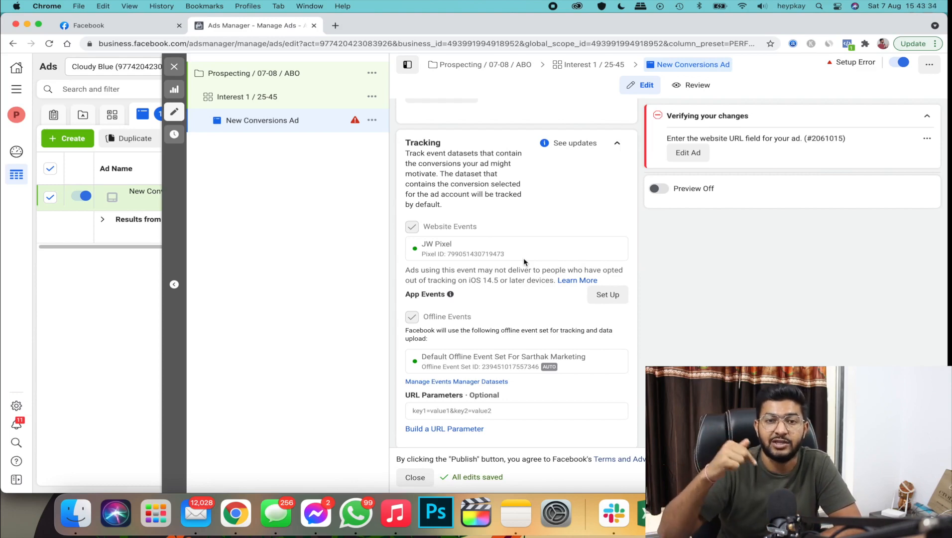
Duplicate the Interest 1 / 25-45 ad set within the original campaign, making 6 copies.
{"action": "scroll", "coordinate": [523, 257], "scroll_direction": "up", "scroll_amount": 15}
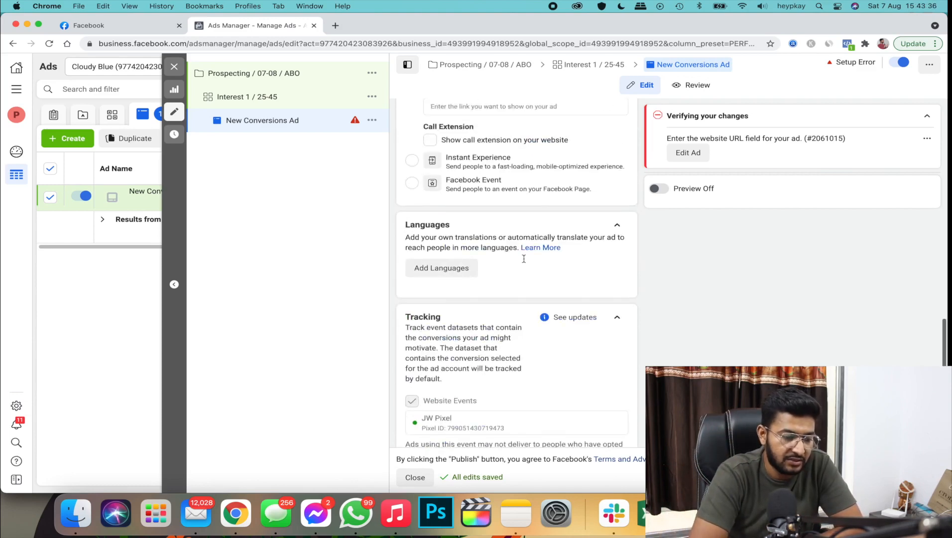
{"action": "left_click", "coordinate": [268, 97]}
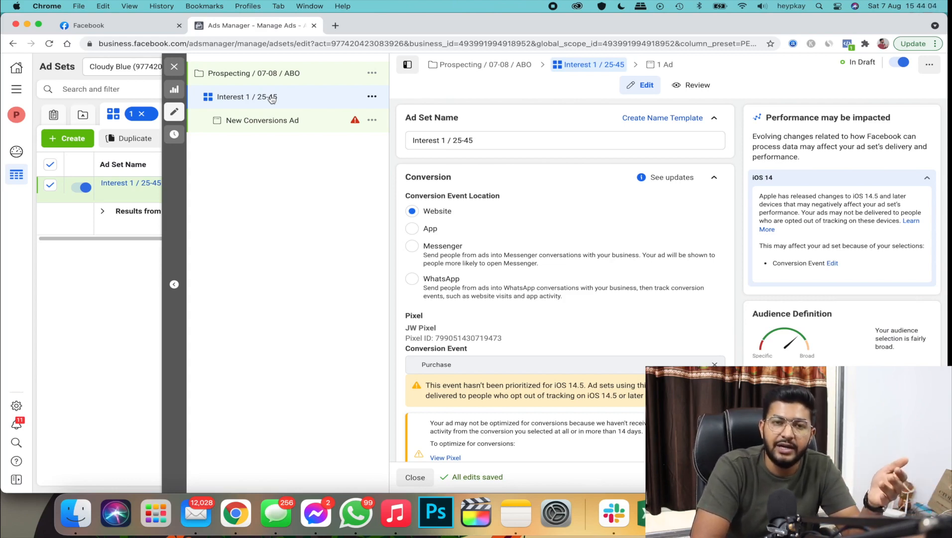
{"action": "left_click", "coordinate": [371, 101]}
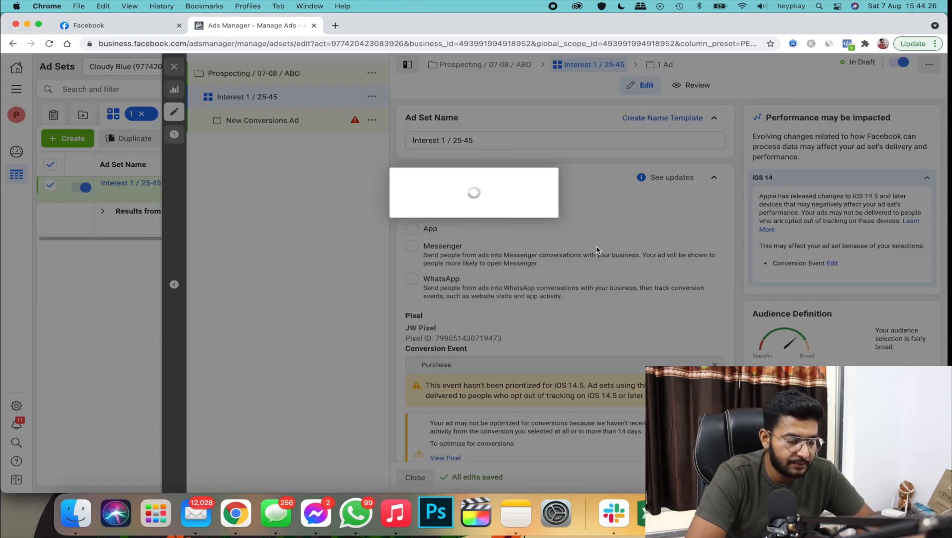
{"action": "left_click", "coordinate": [624, 285]}
{"action": "left_click", "coordinate": [623, 285]}
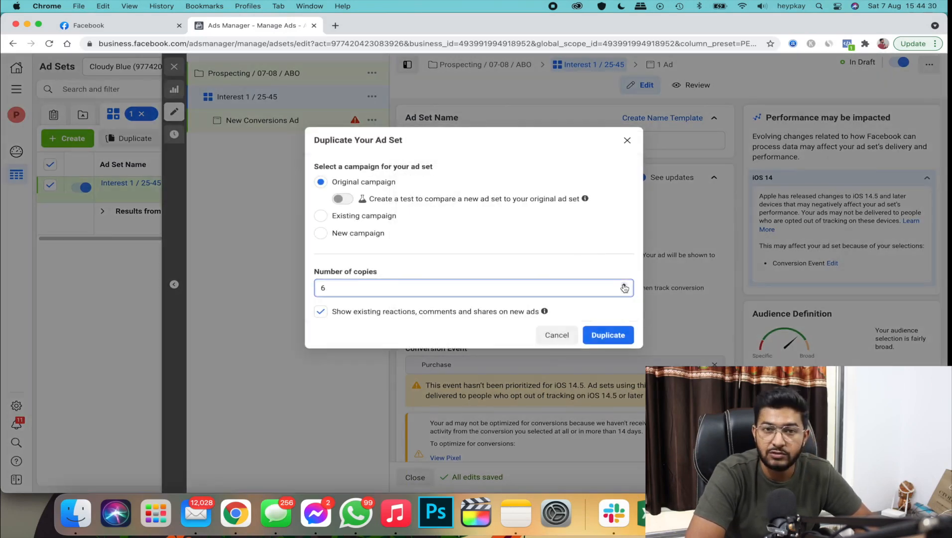
{"action": "left_click", "coordinate": [610, 333]}
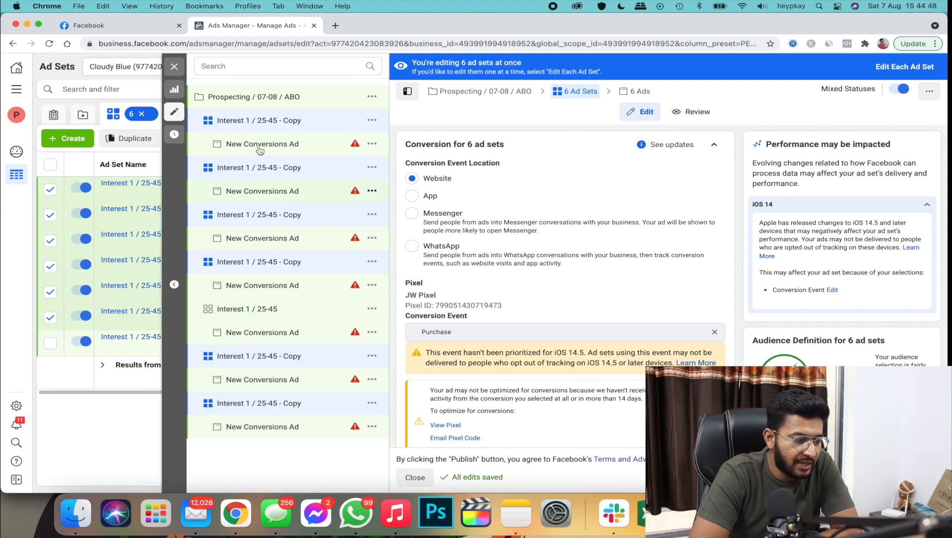
Rename the first copied ad set as Interest 2 / 25-45 - Copy.
{"action": "left_click", "coordinate": [267, 125]}
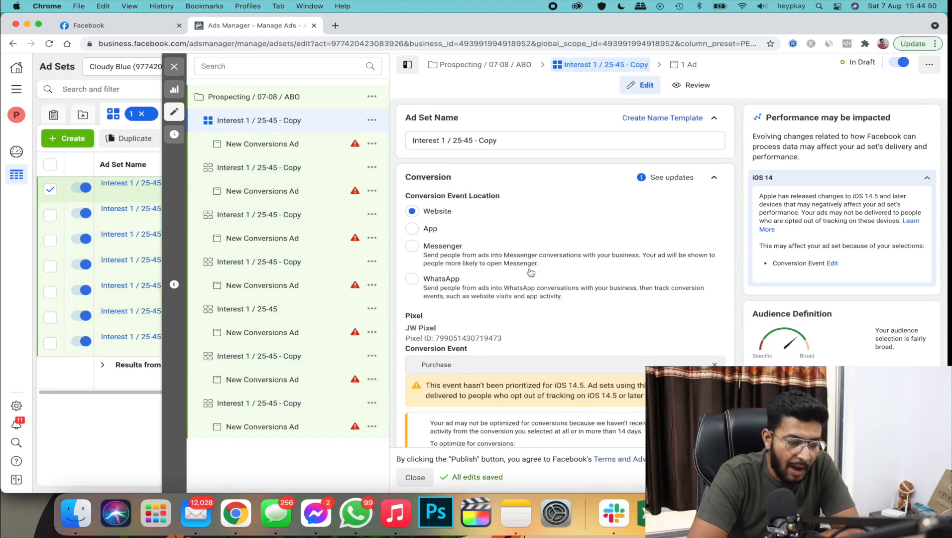
{"action": "left_click_drag", "start_coordinate": [414, 140], "coordinate": [498, 140]}
{"action": "left_click", "coordinate": [452, 146]}
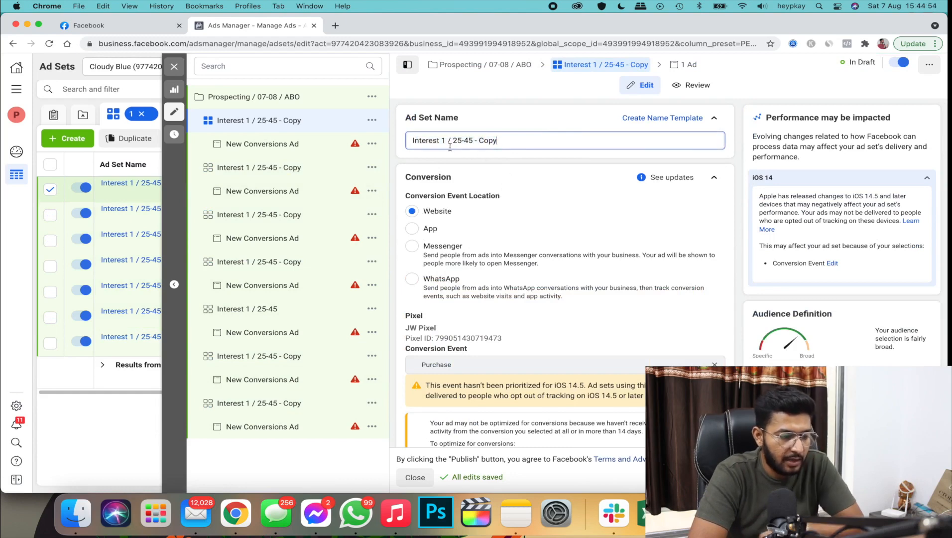
{"action": "key", "text": "BackSpace"}
{"action": "type", "text": "2"}
{"action": "left_click", "coordinate": [505, 198]}
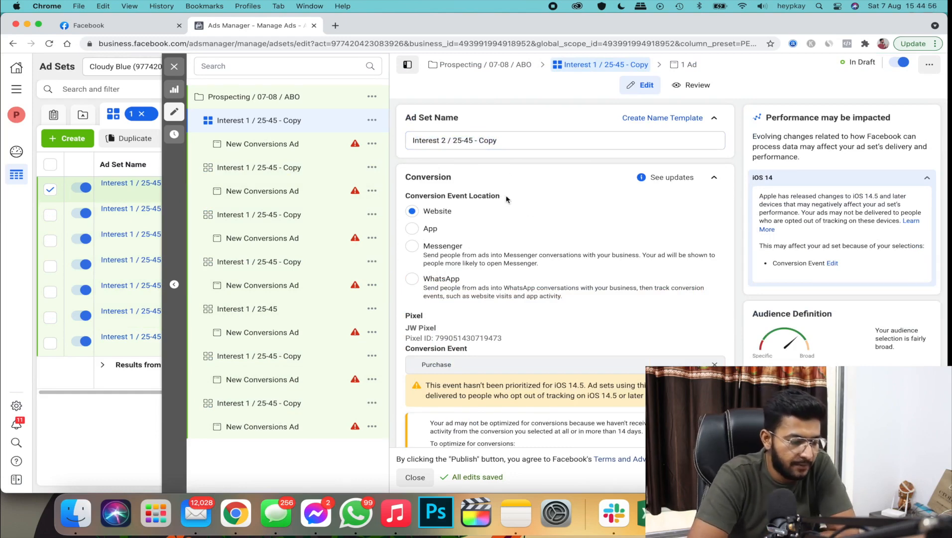
In the copied Interest 2 ad set's detailed targeting, remove the Beauty interest and add Beauty again.
{"action": "scroll", "coordinate": [506, 209], "scroll_direction": "down", "scroll_amount": 10}
{"action": "scroll", "coordinate": [523, 224], "scroll_direction": "down", "scroll_amount": 5}
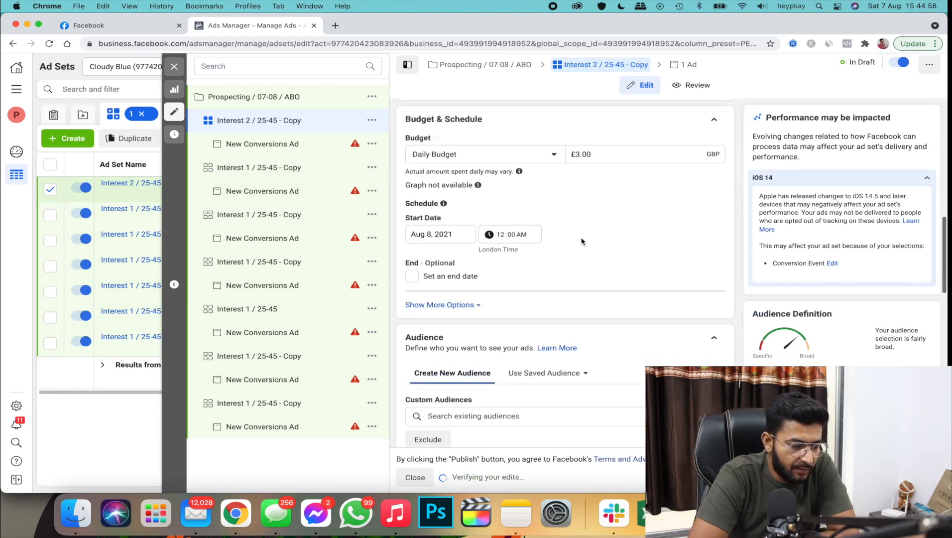
{"action": "scroll", "coordinate": [525, 210], "scroll_direction": "down", "scroll_amount": 10}
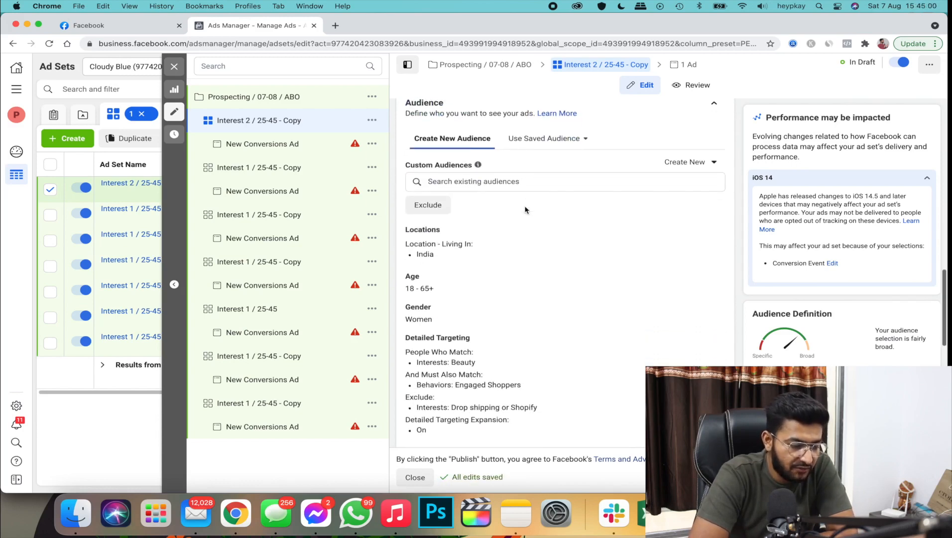
{"action": "left_click", "coordinate": [707, 220]}
{"action": "scroll", "coordinate": [649, 185], "scroll_direction": "down", "scroll_amount": 2}
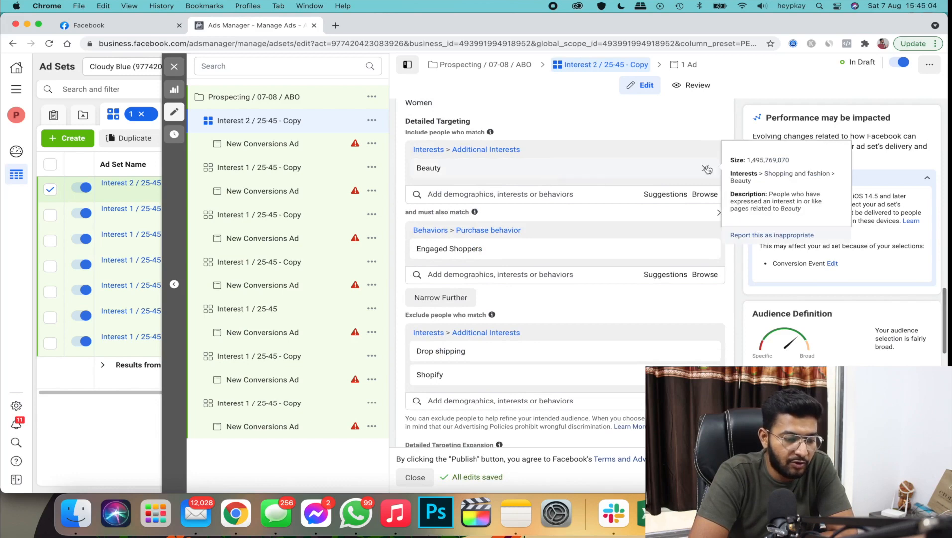
{"action": "left_click", "coordinate": [706, 169]}
{"action": "left_click", "coordinate": [563, 149]}
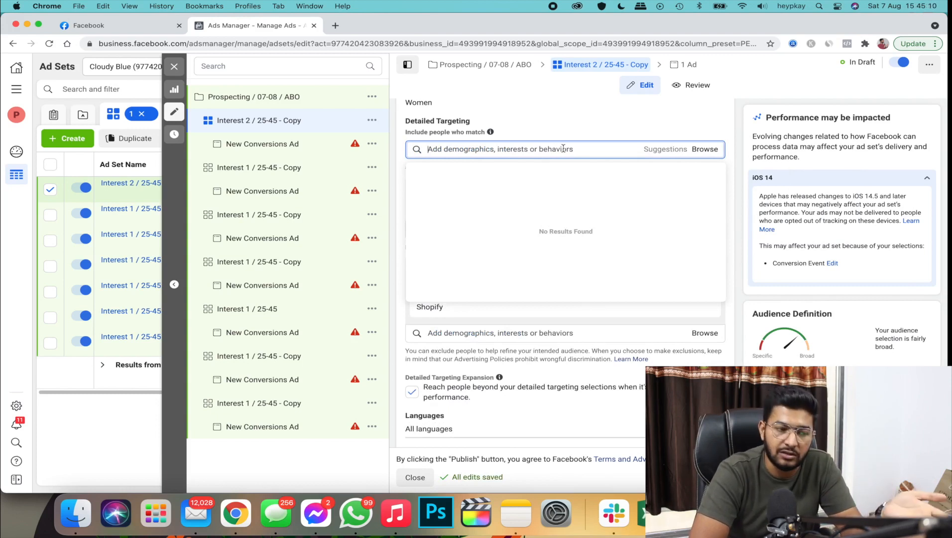
{"action": "type", "text": "beauty"}
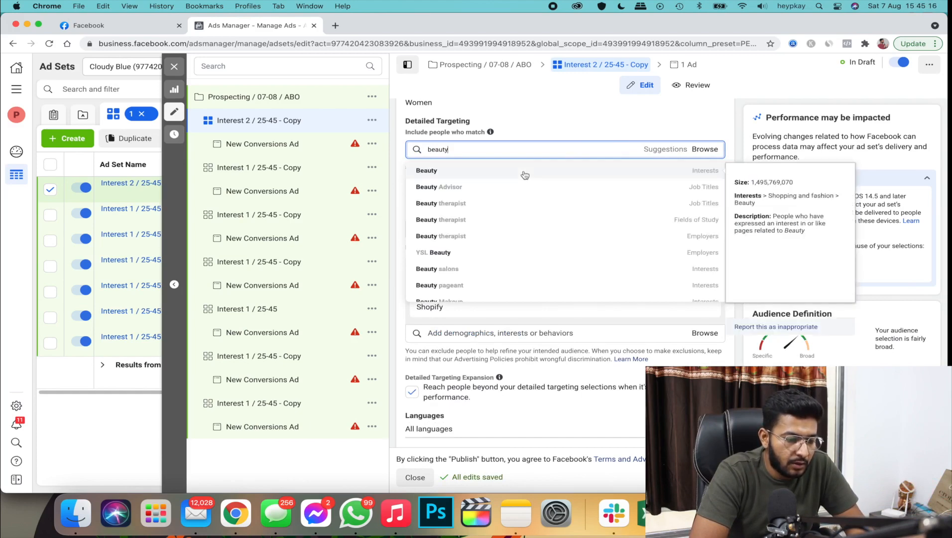
{"action": "left_click", "coordinate": [524, 175]}
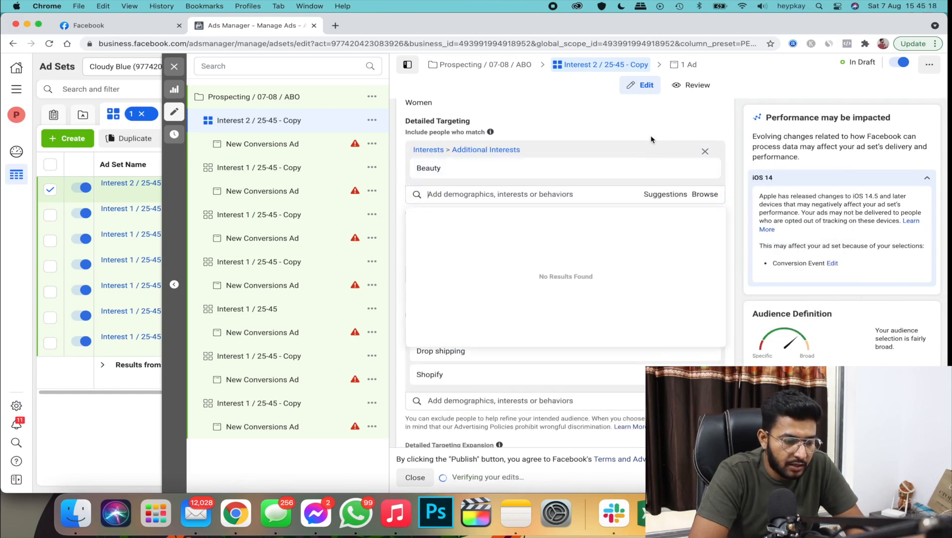
Examine the suggested interests and the browsable targeting categories for the people included in the Interest 2 ad set.
{"action": "left_click", "coordinate": [659, 200]}
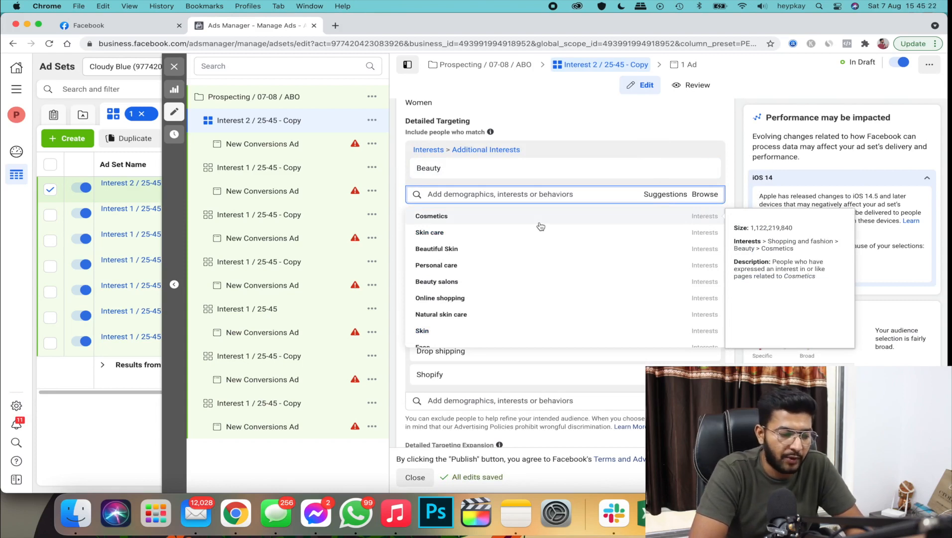
{"action": "left_click", "coordinate": [700, 198]}
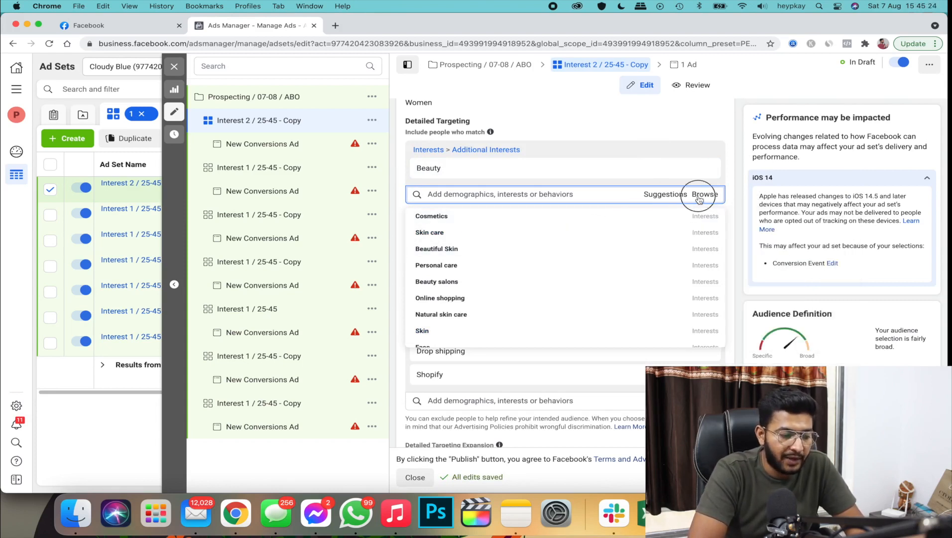
{"action": "left_click", "coordinate": [393, 271]}
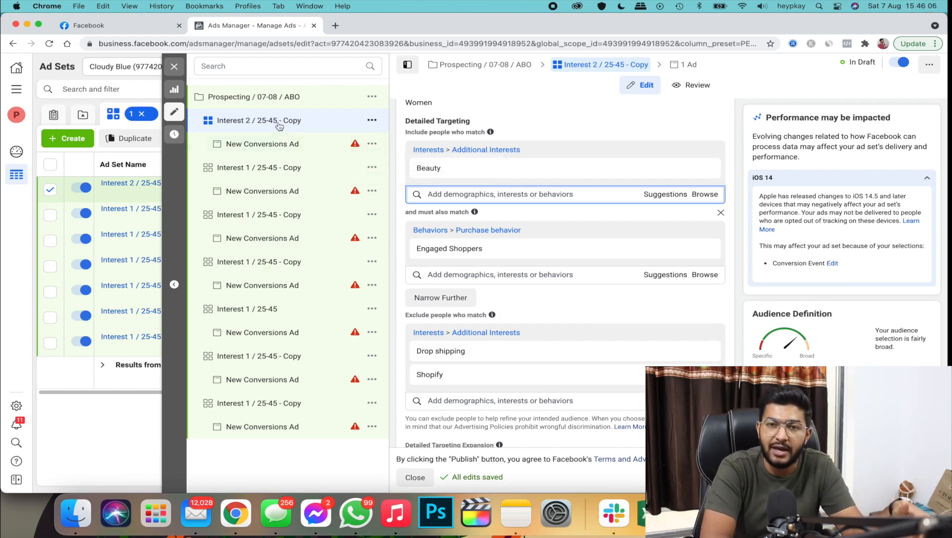
Close the ad set editor and switch the ad sets table to the Performance and Clicks columns.
{"action": "left_click", "coordinate": [174, 69]}
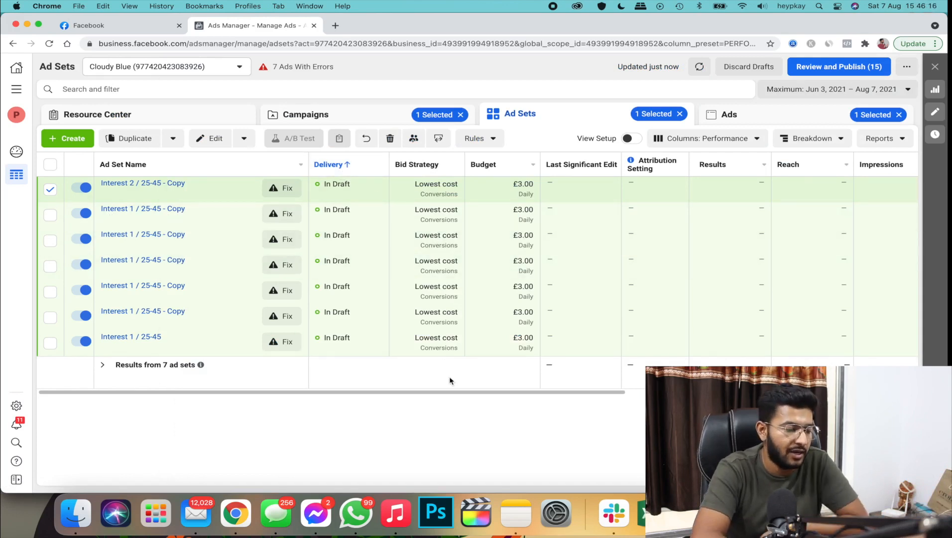
{"action": "scroll", "coordinate": [487, 284], "scroll_direction": "right", "scroll_amount": 5}
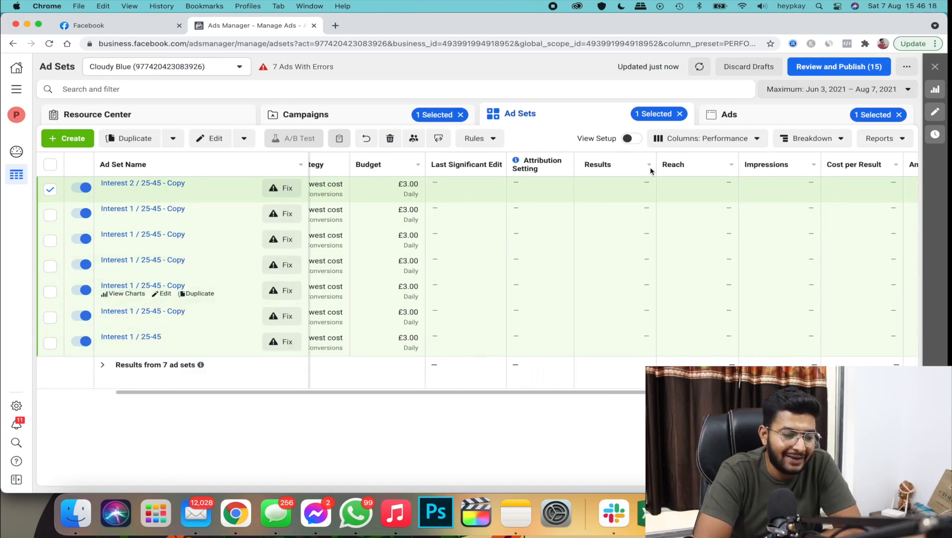
{"action": "left_click", "coordinate": [695, 141]}
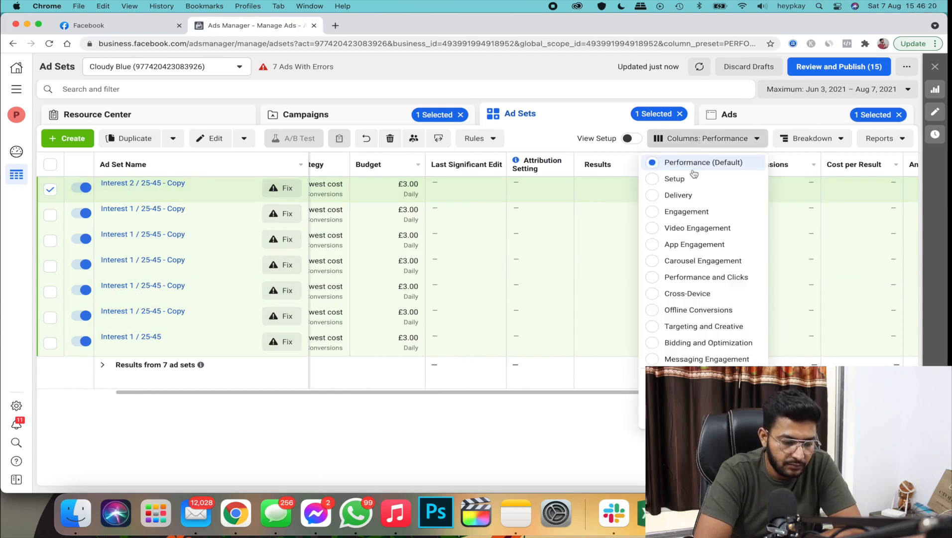
{"action": "left_click", "coordinate": [686, 281]}
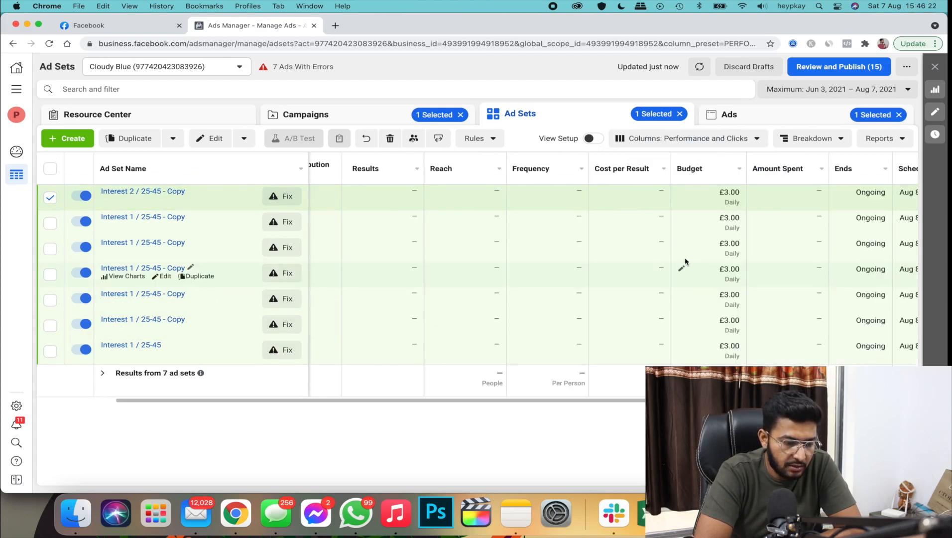
Customize the table columns by removing Clicks (All), CPC (All) and CTR (All) from the selected columns.
{"action": "left_click", "coordinate": [684, 145]}
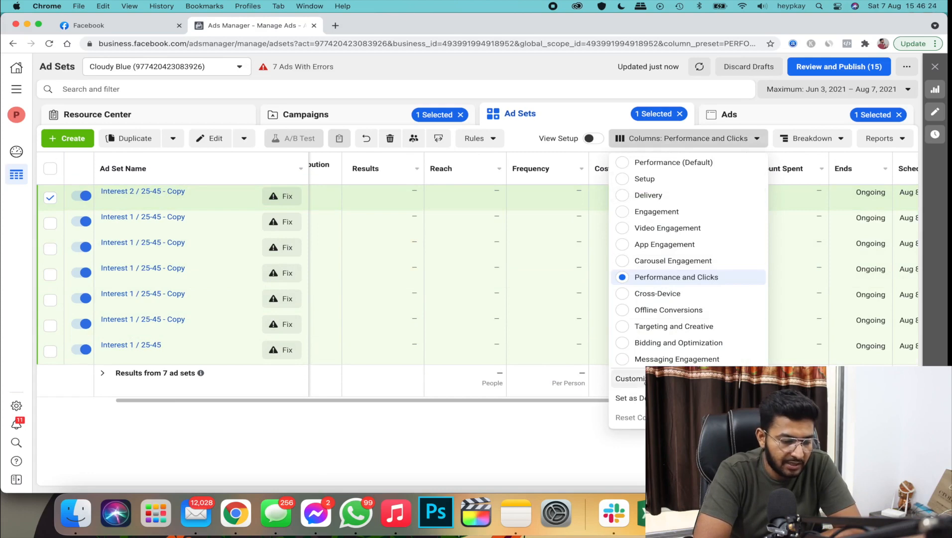
{"action": "left_click", "coordinate": [627, 379]}
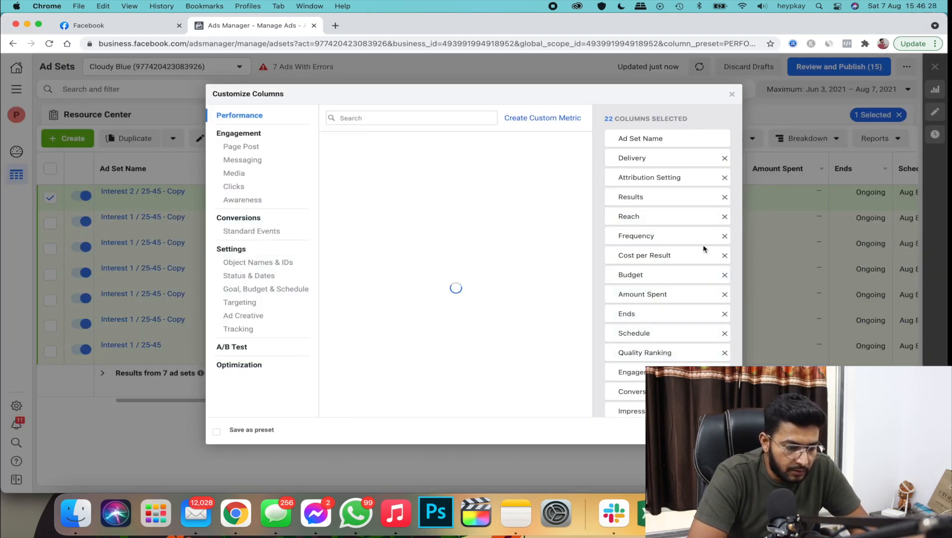
{"action": "scroll", "coordinate": [671, 265], "scroll_direction": "down", "scroll_amount": 5}
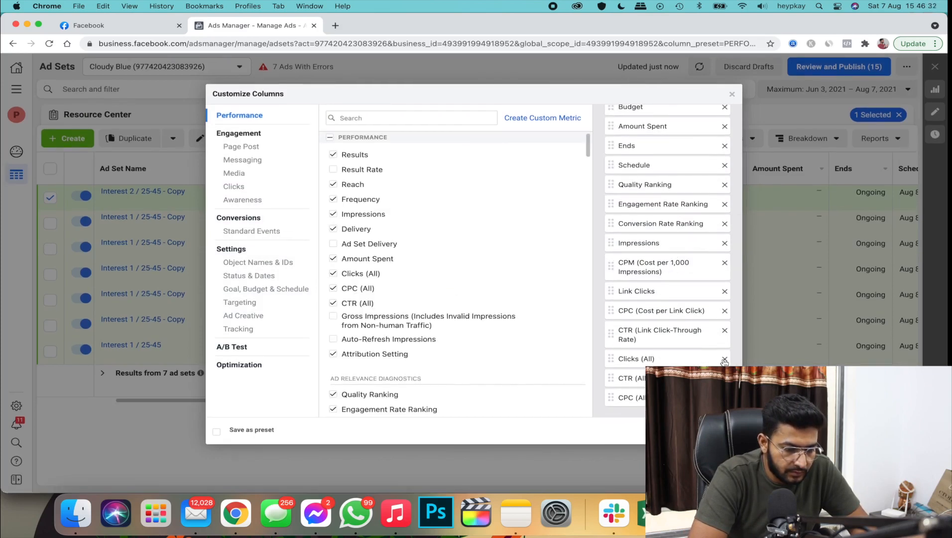
{"action": "left_click", "coordinate": [725, 359]}
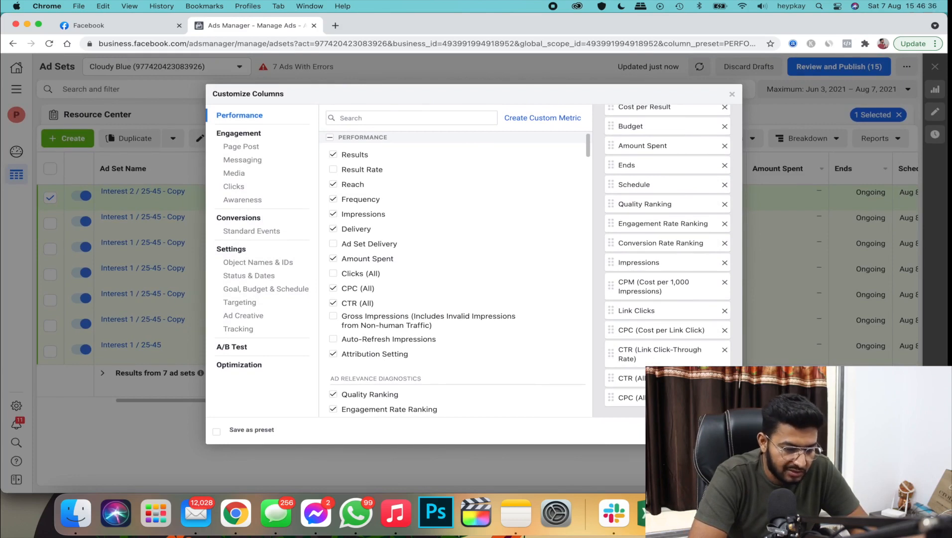
{"action": "left_click", "coordinate": [725, 398]}
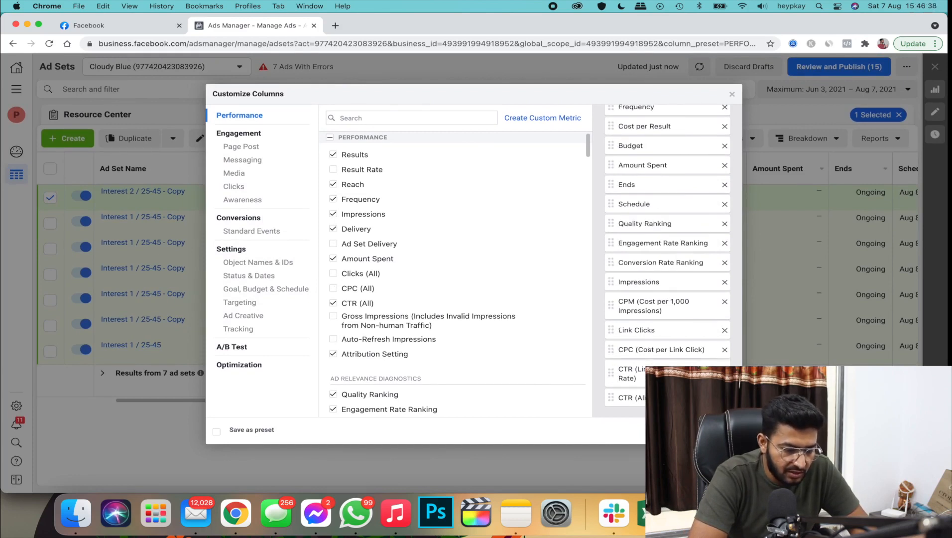
{"action": "left_click", "coordinate": [725, 397]}
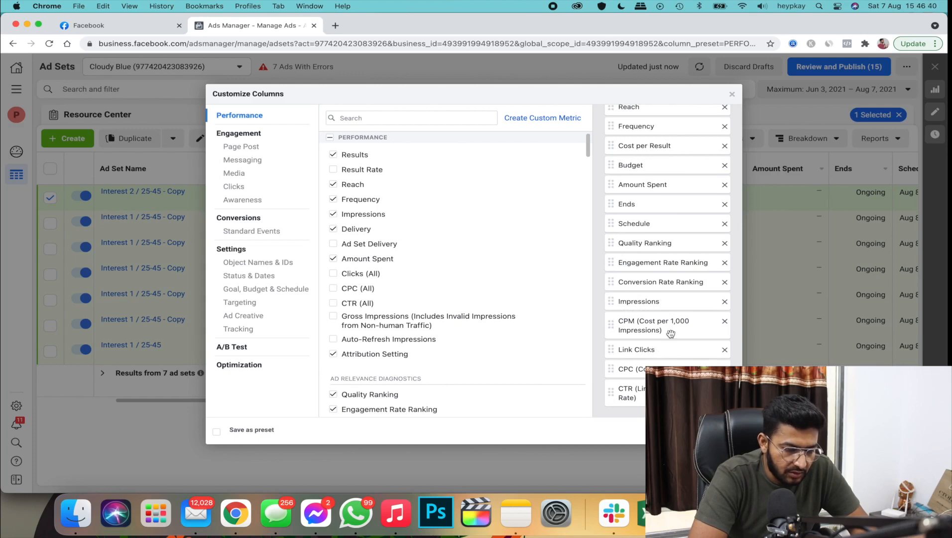
{"action": "scroll", "coordinate": [699, 203], "scroll_direction": "up", "scroll_amount": 2}
{"action": "scroll", "coordinate": [698, 203], "scroll_direction": "down", "scroll_amount": 3}
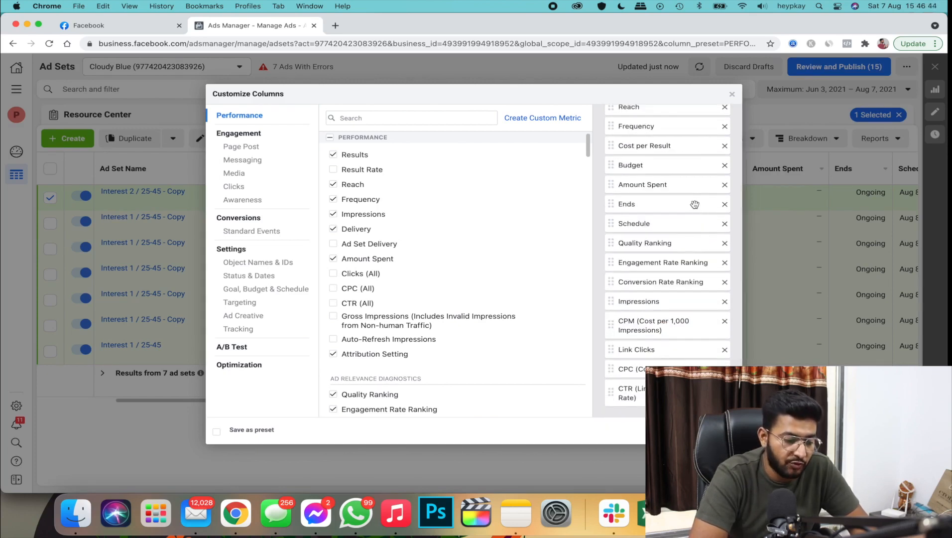
Find the landing page metric and add the total and cost columns for Landing Page Views.
{"action": "left_click", "coordinate": [410, 118]}
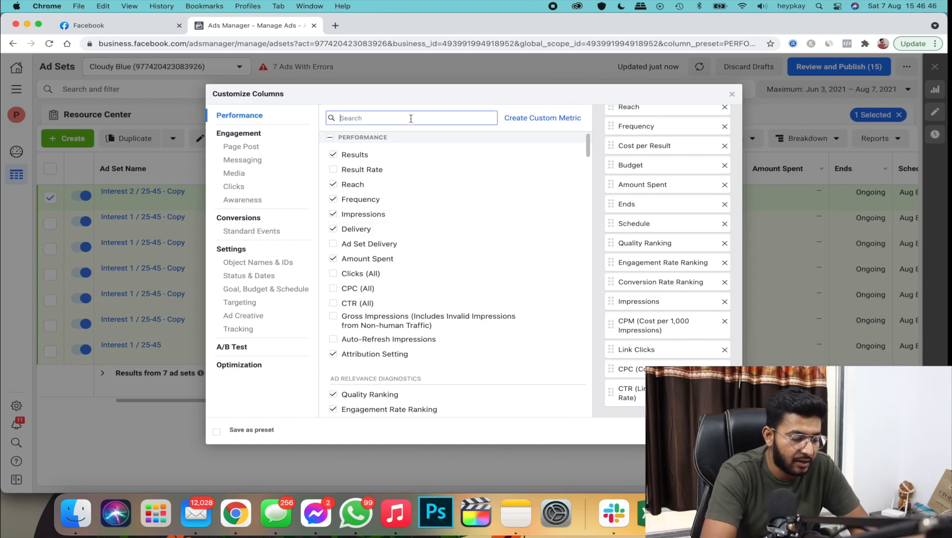
{"action": "type", "text": "landing"}
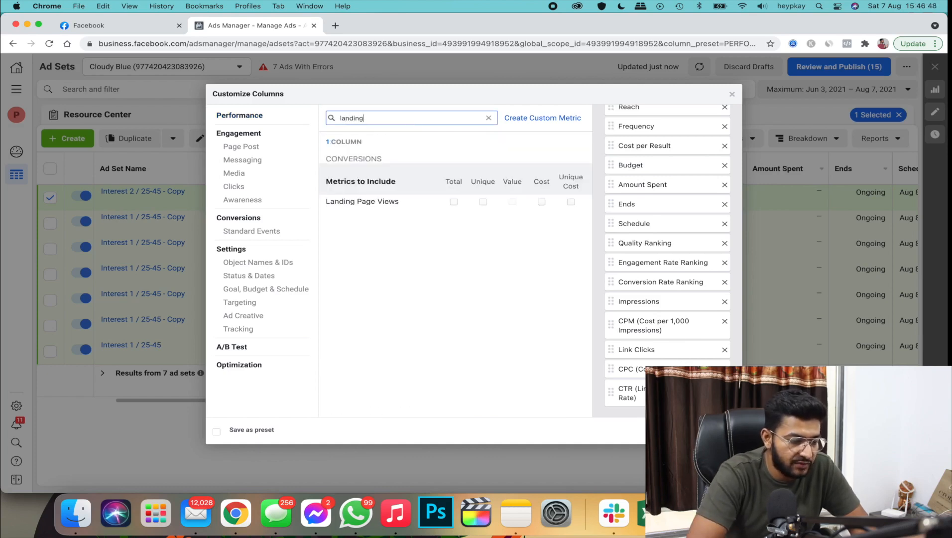
{"action": "left_click", "coordinate": [454, 202]}
{"action": "left_click", "coordinate": [541, 202]}
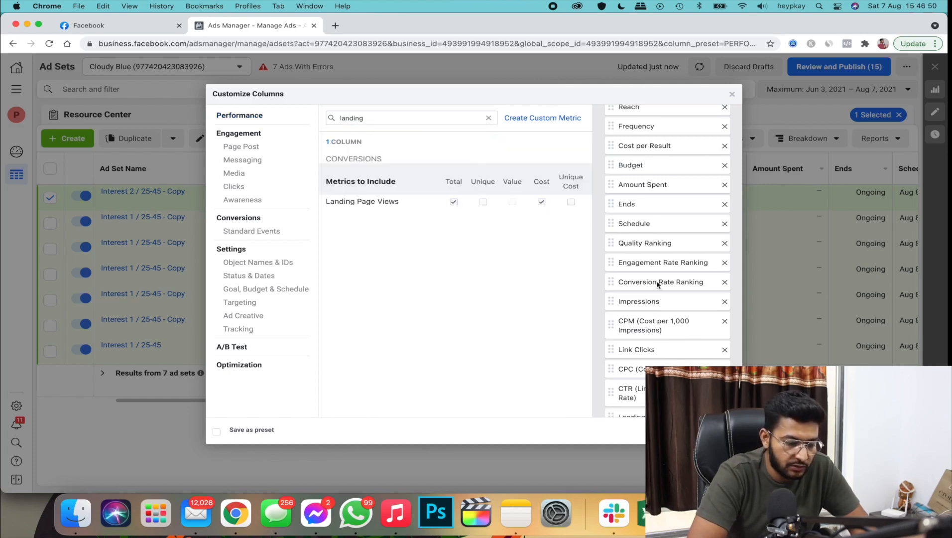
Find the add to cart metric and add the total, value and cost columns for Adds to Cart.
{"action": "left_click", "coordinate": [488, 118]}
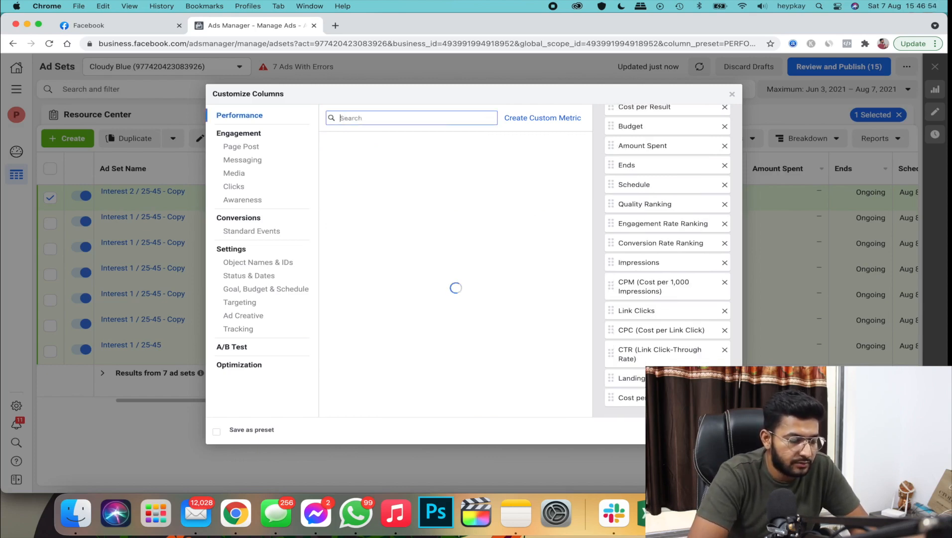
{"action": "type", "text": "add to cart"}
{"action": "left_click", "coordinate": [454, 202]}
{"action": "left_click", "coordinate": [512, 201]}
{"action": "left_click", "coordinate": [541, 202]}
{"action": "triple_click", "coordinate": [403, 115]}
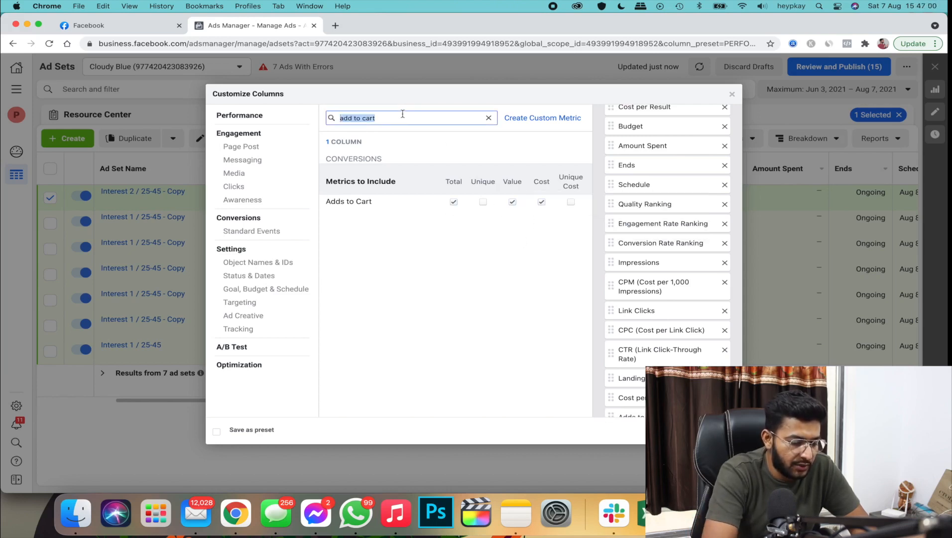
{"action": "type", "text": "added"}
{"action": "key", "text": "BackSpace"}
{"action": "key", "text": "BackSpace"}
{"action": "key", "text": "BackSpace"}
{"action": "key", "text": "BackSpace"}
{"action": "key", "text": "BackSpace"}
{"action": "key", "text": "BackSpace"}
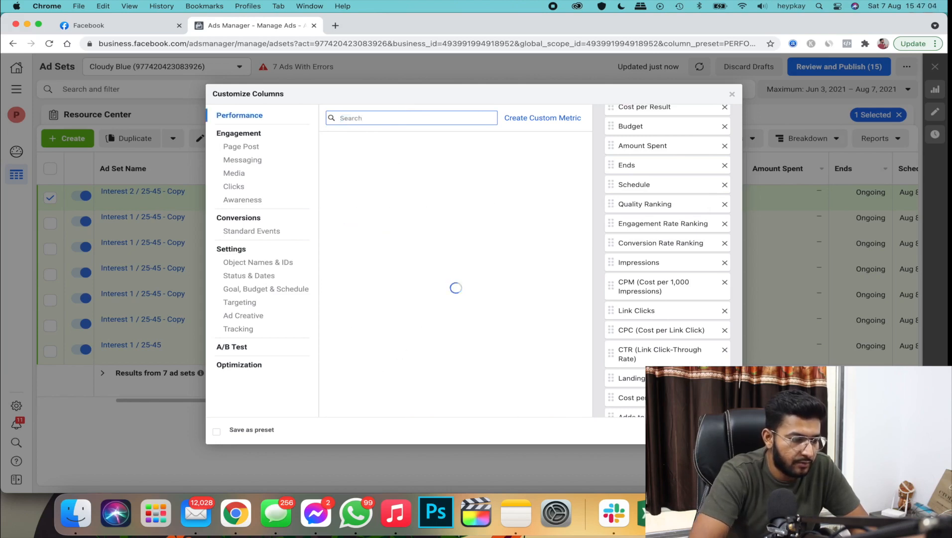
Find the payment metric and add the total, value and cost columns for Adds of Payment Info.
{"action": "type", "text": "payment"}
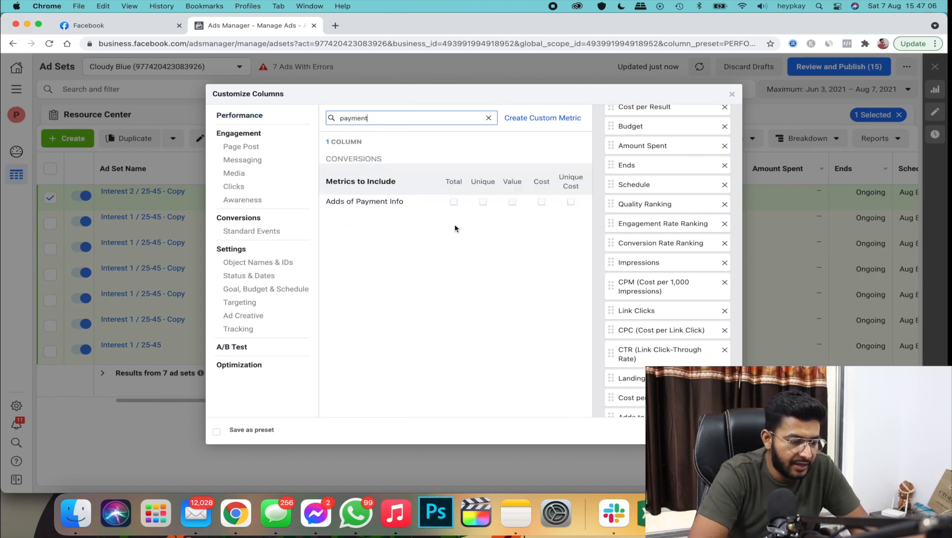
{"action": "left_click", "coordinate": [454, 202]}
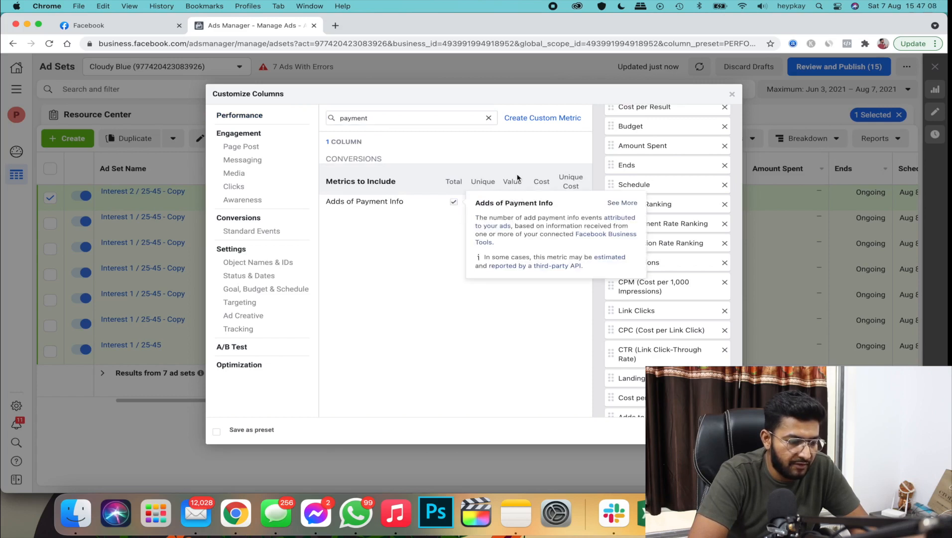
{"action": "left_click", "coordinate": [512, 201]}
{"action": "left_click", "coordinate": [541, 201]}
Find the purchase metrics and add total, value and cost for Purchases plus total Purchase ROAS.
{"action": "left_click", "coordinate": [483, 119]}
{"action": "type", "text": "purchase"}
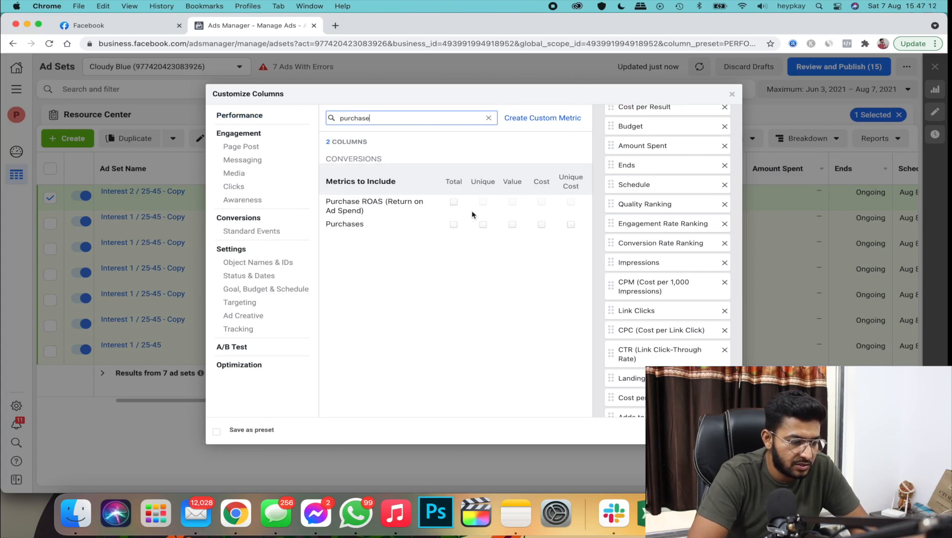
{"action": "left_click", "coordinate": [453, 224]}
{"action": "left_click", "coordinate": [513, 224]}
{"action": "left_click", "coordinate": [541, 225]}
{"action": "left_click", "coordinate": [453, 202]}
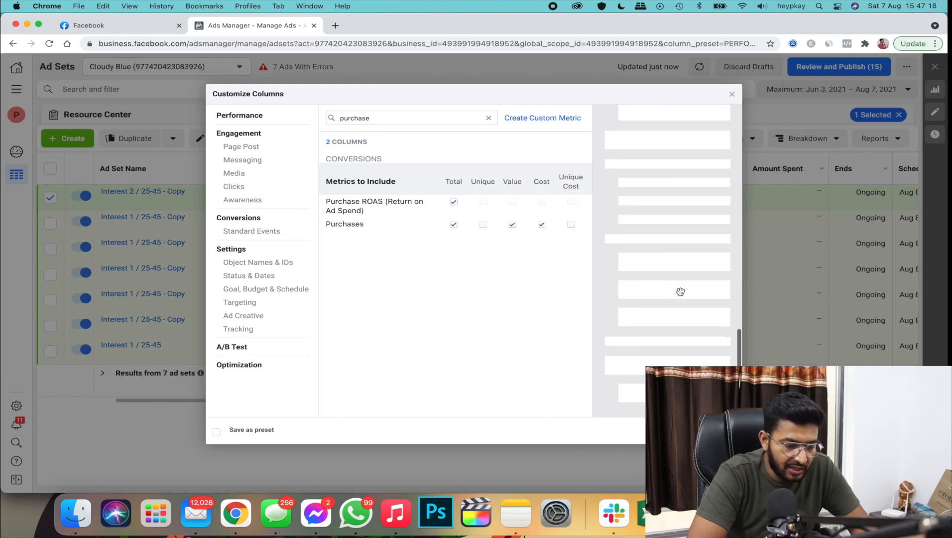
Exclude the website, offline and on-Facebook breakdown columns under Purchase ROAS, Purchases Conversion Value and Purchases.
{"action": "left_click", "coordinate": [622, 395]}
{"action": "left_click", "coordinate": [622, 319]}
{"action": "left_click", "coordinate": [622, 291]}
{"action": "left_click", "coordinate": [622, 264]}
{"action": "left_click", "coordinate": [622, 220]}
{"action": "left_click", "coordinate": [622, 202]}
{"action": "left_click", "coordinate": [623, 183]}
Exclude the website and offline breakdown columns under Adds of Payment Info and its conversion value.
{"action": "scroll", "coordinate": [623, 194], "scroll_direction": "up", "scroll_amount": 3}
{"action": "left_click", "coordinate": [623, 202]}
{"action": "left_click", "coordinate": [622, 170]}
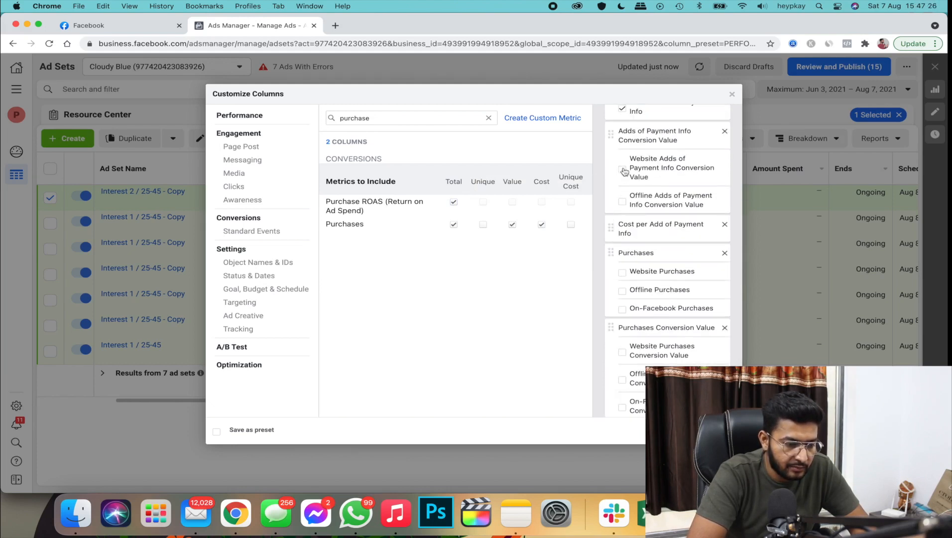
{"action": "scroll", "coordinate": [623, 172], "scroll_direction": "up", "scroll_amount": 3}
{"action": "left_click", "coordinate": [623, 215]}
{"action": "left_click", "coordinate": [622, 189]}
Exclude the website, offline and on-Facebook breakdowns under Adds to Cart and its conversion value, and apply the custom columns.
{"action": "scroll", "coordinate": [623, 194], "scroll_direction": "up", "scroll_amount": 3}
{"action": "left_click", "coordinate": [622, 207]}
{"action": "left_click", "coordinate": [623, 179]}
{"action": "scroll", "coordinate": [623, 179], "scroll_direction": "up", "scroll_amount": 3}
{"action": "left_click", "coordinate": [623, 210]}
{"action": "left_click", "coordinate": [623, 229]}
{"action": "left_click", "coordinate": [623, 254]}
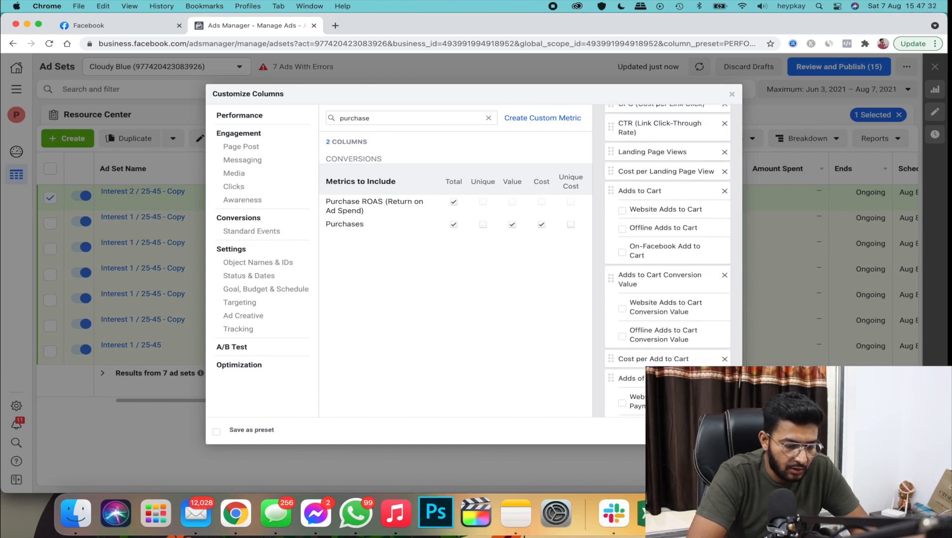
{"action": "left_click", "coordinate": [719, 430]}
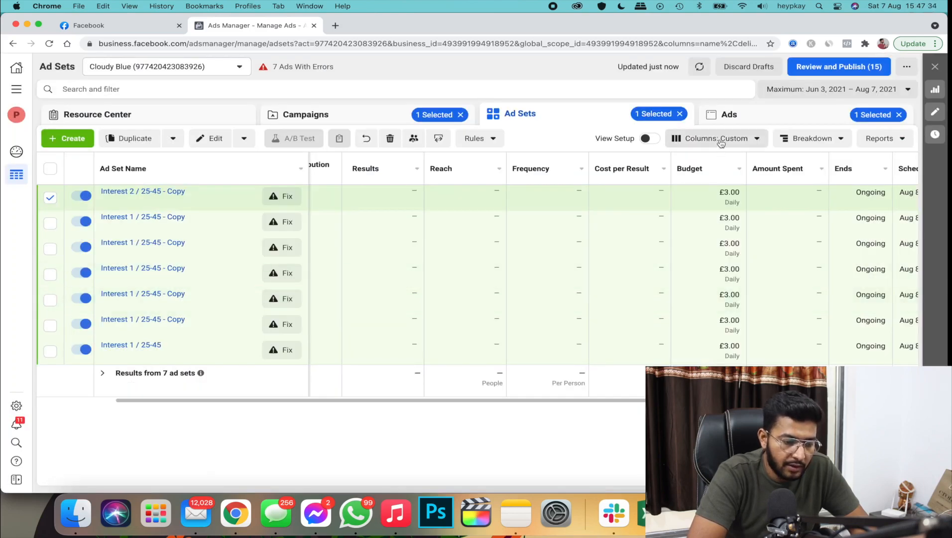
{"action": "left_click", "coordinate": [722, 139]}
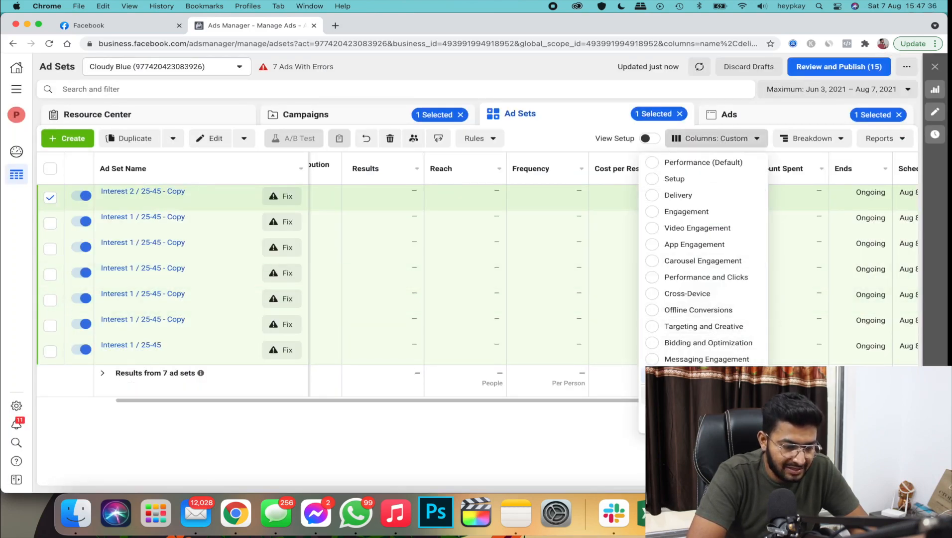
{"action": "left_click", "coordinate": [727, 142]}
{"action": "left_click", "coordinate": [726, 139]}
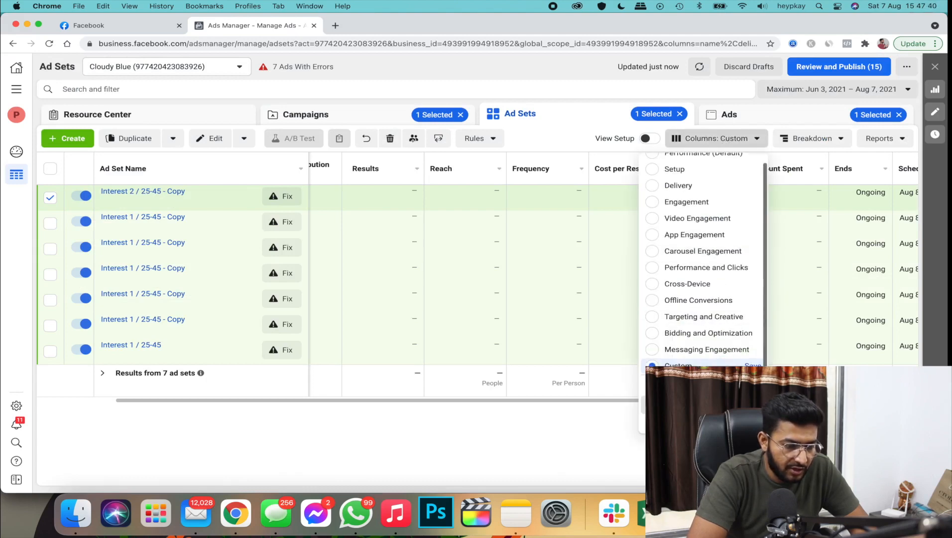
{"action": "left_click", "coordinate": [753, 365]}
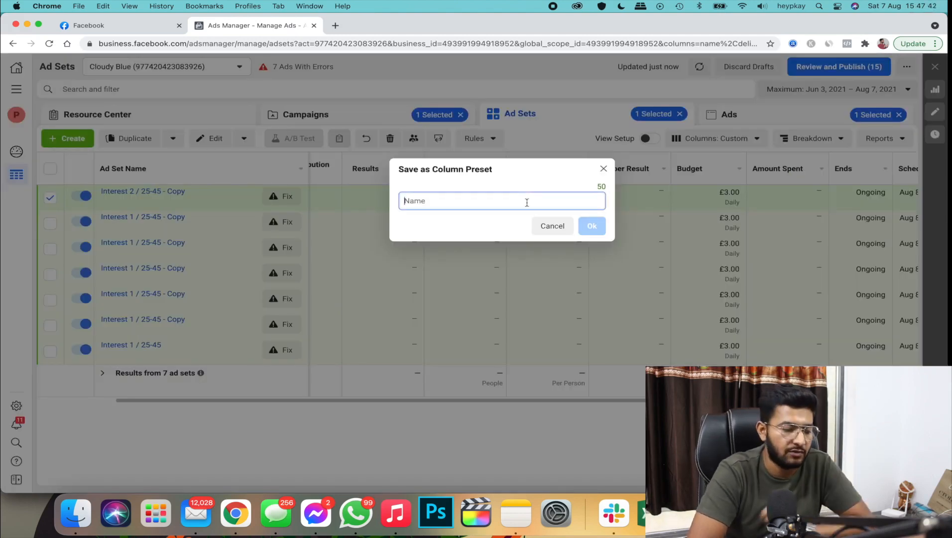
{"action": "left_click", "coordinate": [552, 230]}
Examine the ad sets' custom columns from Delivery and Results through Budget, CPM, Link Clicks, CPC and CTR.
{"action": "scroll", "coordinate": [587, 294], "scroll_direction": "right", "scroll_amount": 15}
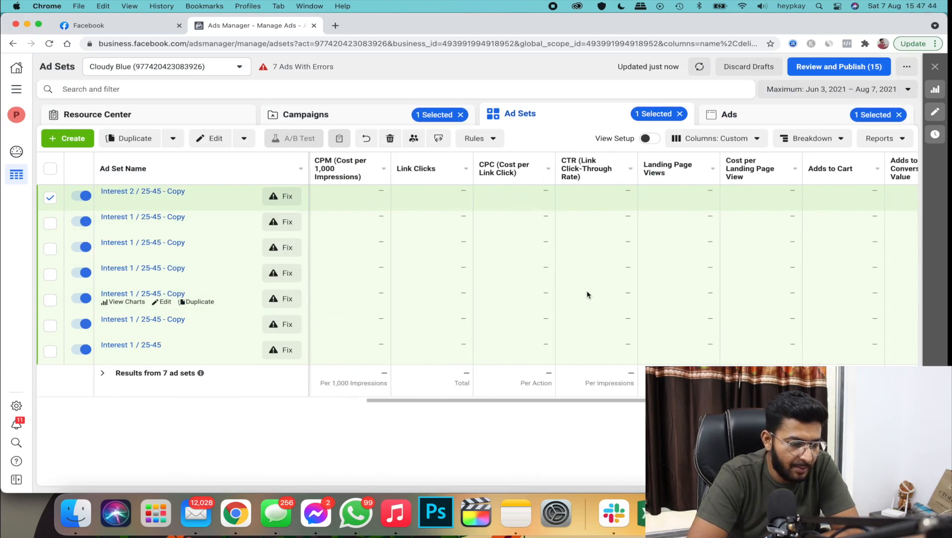
{"action": "scroll", "coordinate": [587, 294], "scroll_direction": "right", "scroll_amount": 5}
{"action": "scroll", "coordinate": [587, 295], "scroll_direction": "left", "scroll_amount": 20}
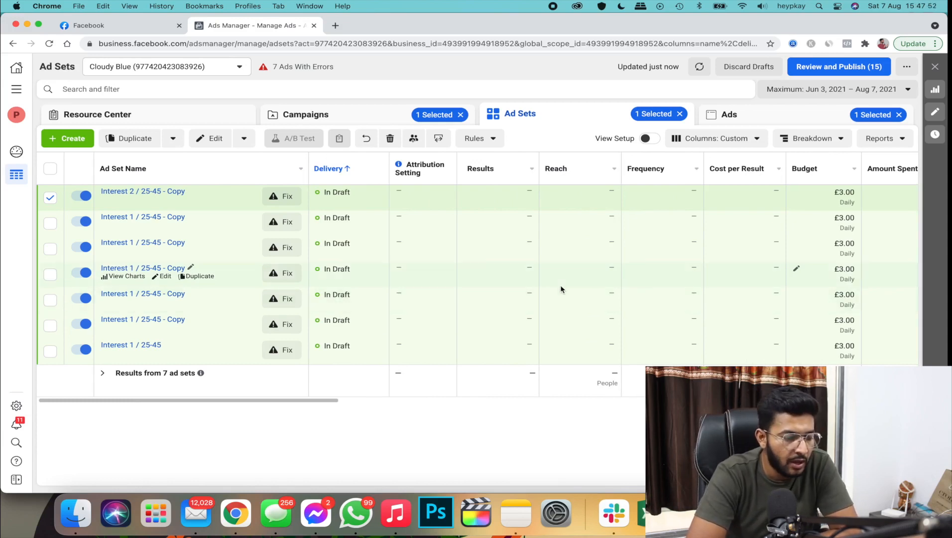
{"action": "scroll", "coordinate": [563, 289], "scroll_direction": "right", "scroll_amount": 8}
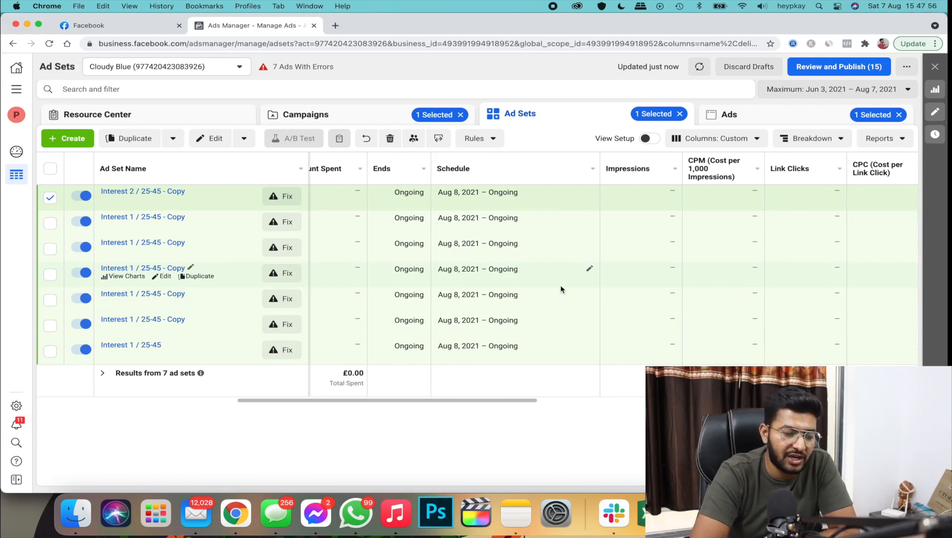
{"action": "scroll", "coordinate": [560, 285], "scroll_direction": "right", "scroll_amount": 5}
{"action": "scroll", "coordinate": [627, 280], "scroll_direction": "right", "scroll_amount": 3}
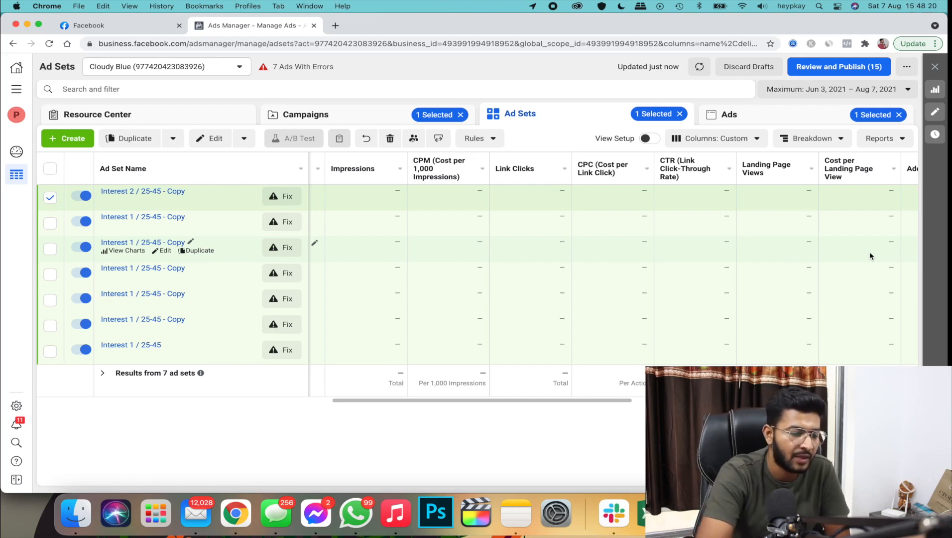
{"action": "scroll", "coordinate": [869, 252], "scroll_direction": "right", "scroll_amount": 1}
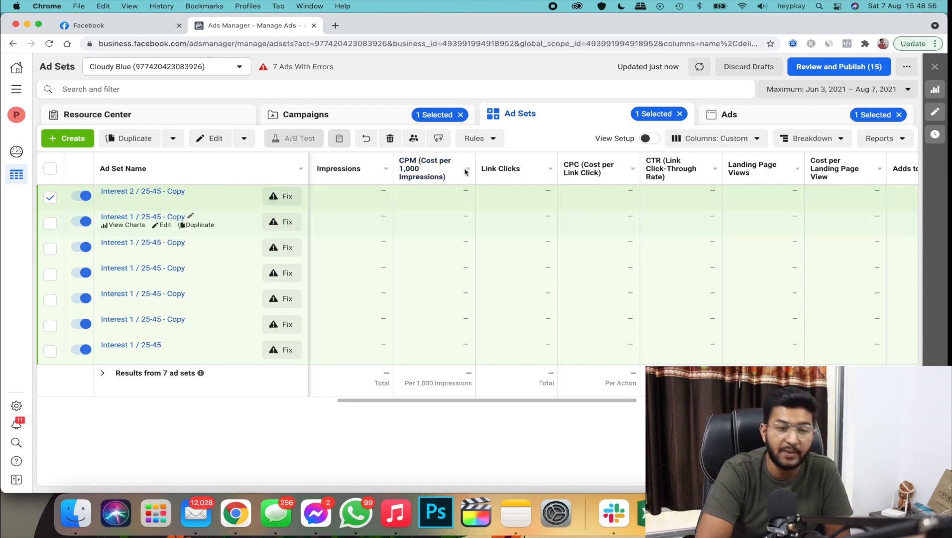
{"action": "mouse_move", "coordinate": [437, 179]}
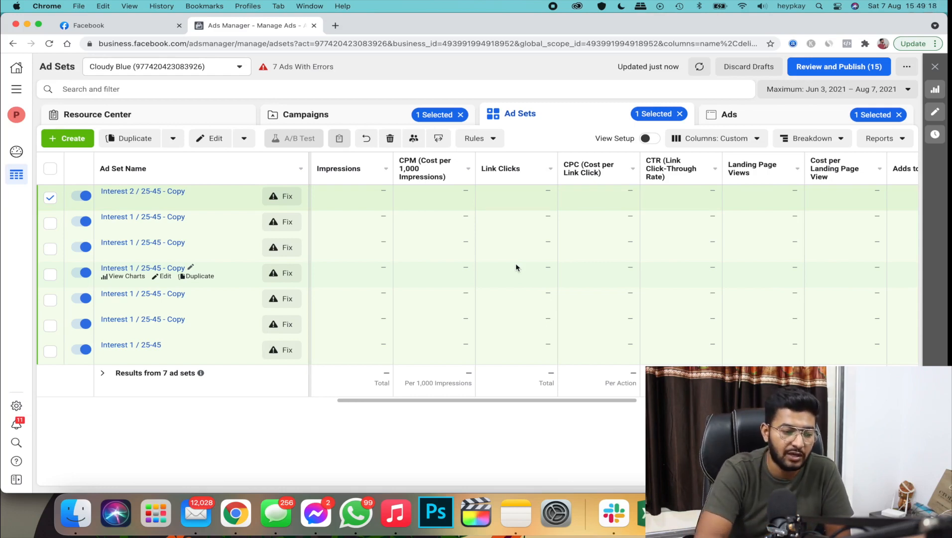
{"action": "scroll", "coordinate": [515, 267], "scroll_direction": "right", "scroll_amount": 2}
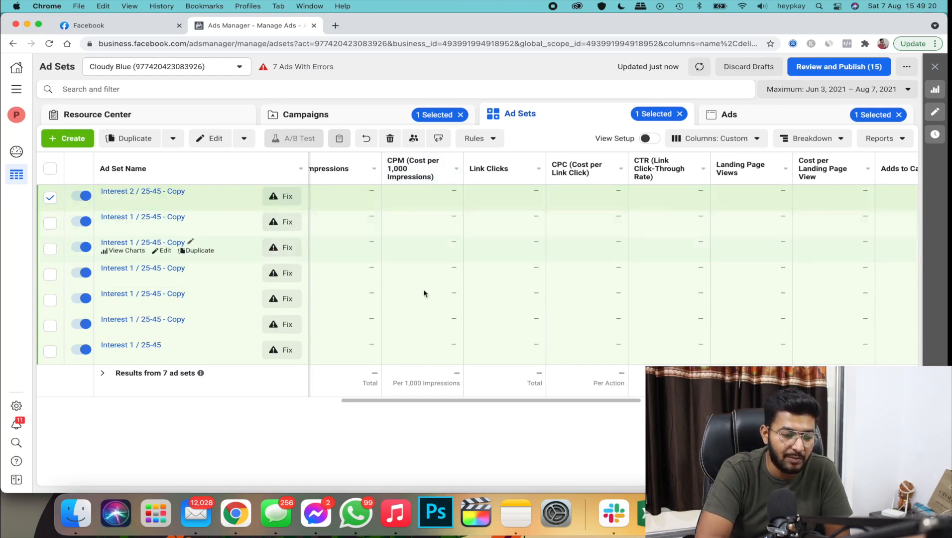
{"action": "scroll", "coordinate": [424, 291], "scroll_direction": "right", "scroll_amount": 3}
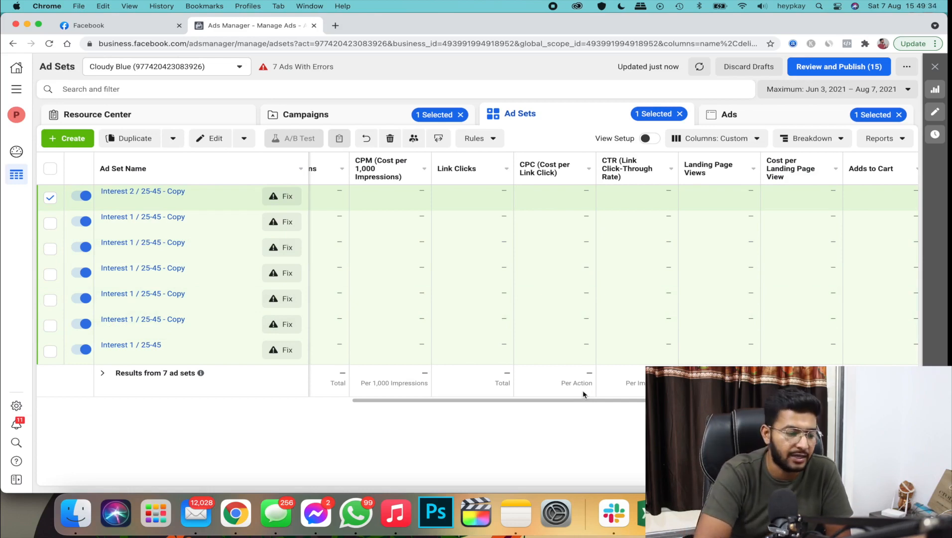
{"action": "scroll", "coordinate": [582, 389], "scroll_direction": "right", "scroll_amount": 2}
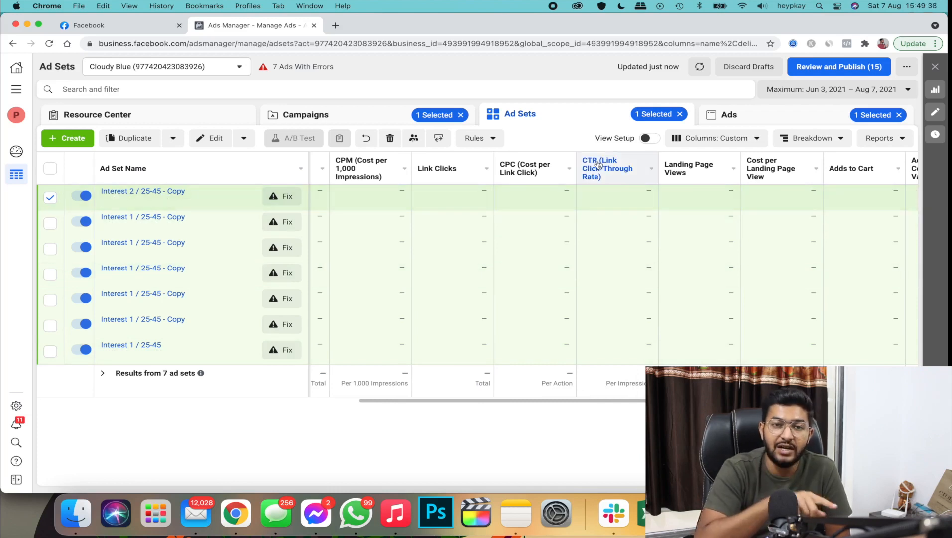
{"action": "mouse_move", "coordinate": [598, 164]}
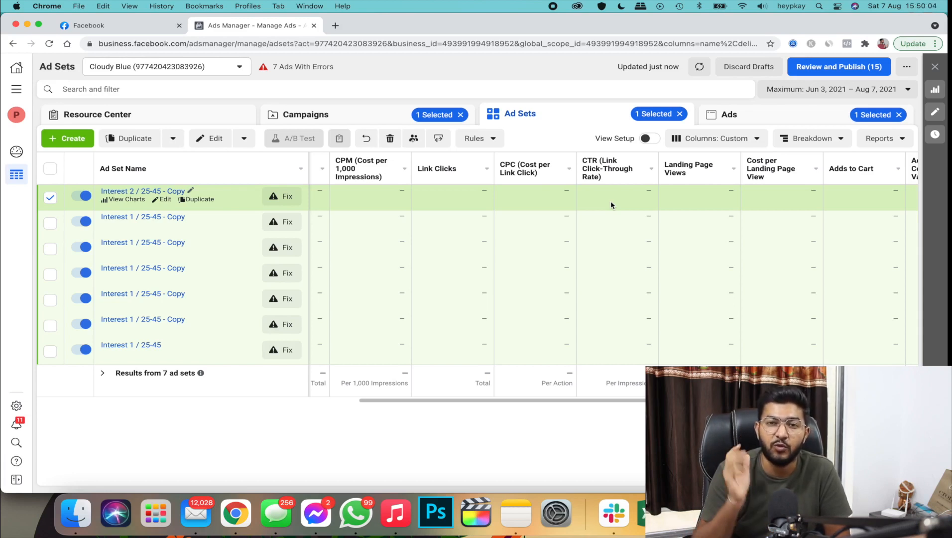
Review the landing page view, Adds to Cart, Adds of Payment Info and Purchases columns, comparing them with the earlier budget and click columns.
{"action": "scroll", "coordinate": [610, 200], "scroll_direction": "right", "scroll_amount": 5}
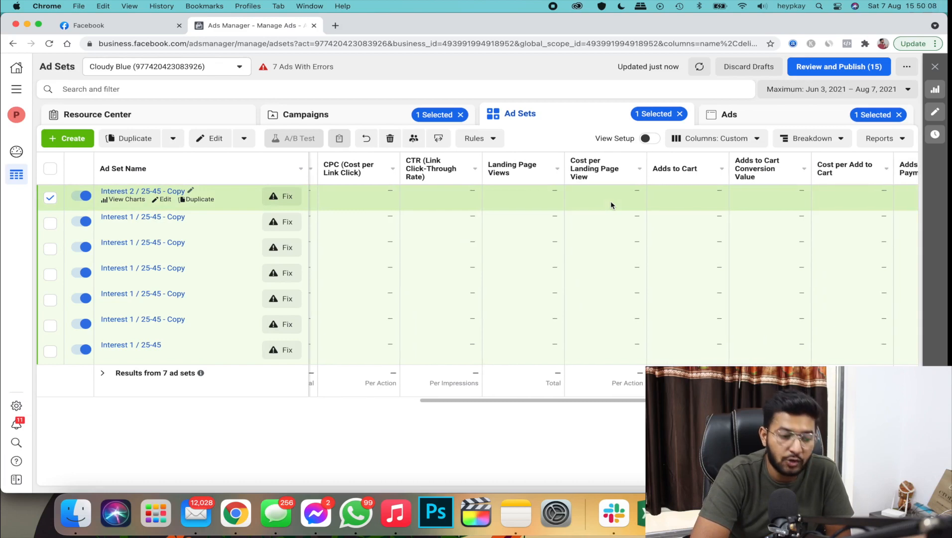
{"action": "scroll", "coordinate": [611, 201], "scroll_direction": "right", "scroll_amount": 3}
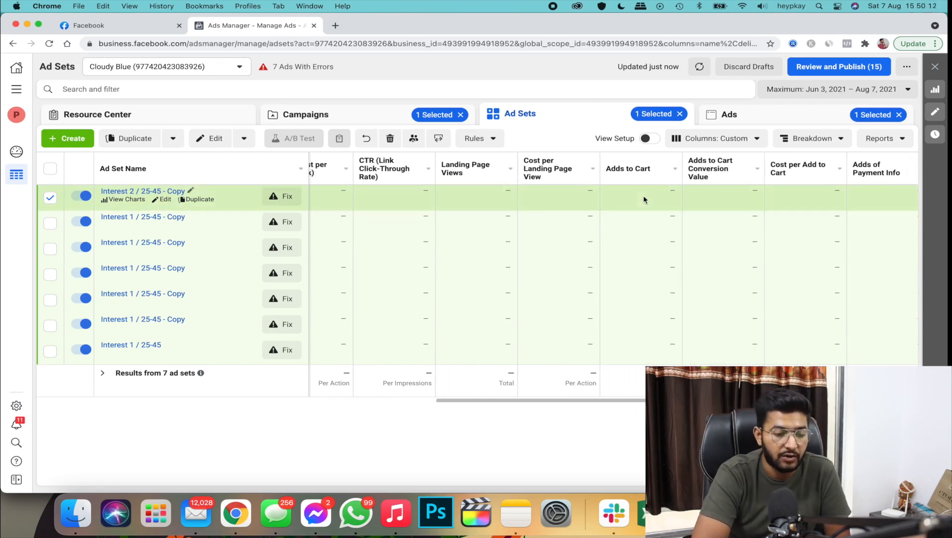
{"action": "scroll", "coordinate": [644, 200], "scroll_direction": "right", "scroll_amount": 3}
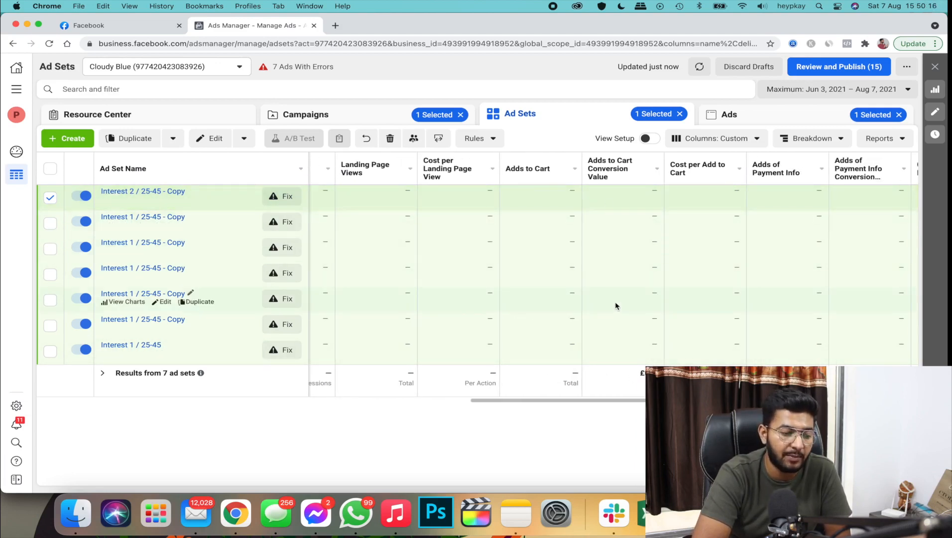
{"action": "scroll", "coordinate": [614, 302], "scroll_direction": "right", "scroll_amount": 3}
{"action": "scroll", "coordinate": [677, 294], "scroll_direction": "right", "scroll_amount": 4}
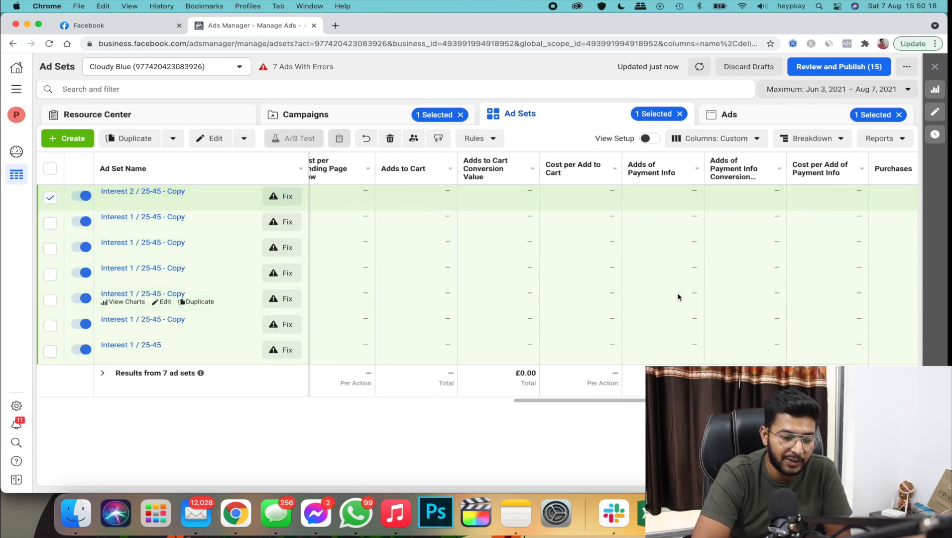
{"action": "scroll", "coordinate": [678, 296], "scroll_direction": "right", "scroll_amount": 2}
{"action": "scroll", "coordinate": [814, 296], "scroll_direction": "left", "scroll_amount": 10}
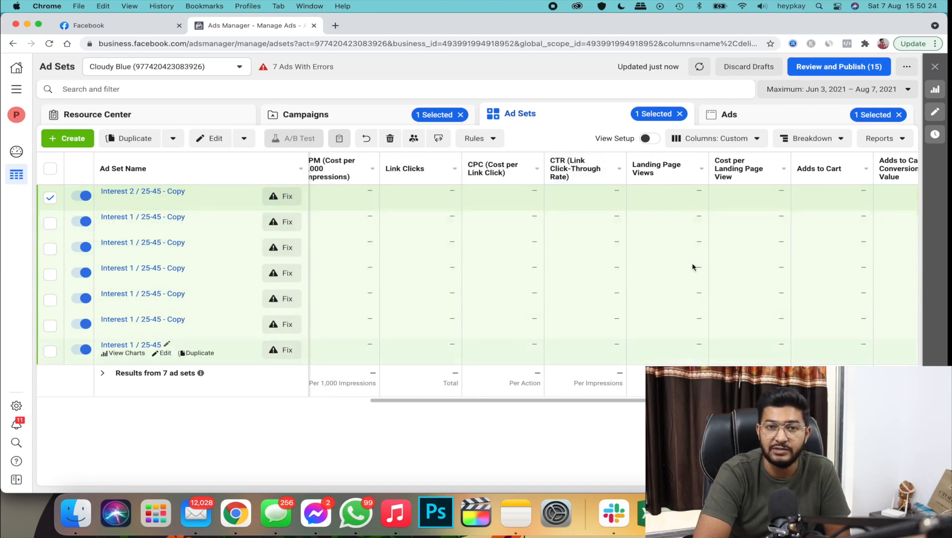
{"action": "scroll", "coordinate": [709, 235], "scroll_direction": "left", "scroll_amount": 10}
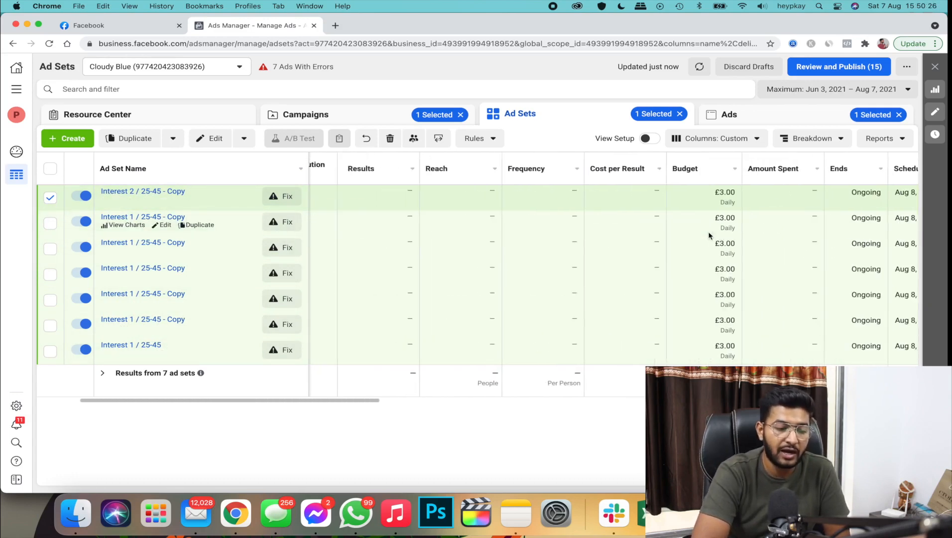
{"action": "scroll", "coordinate": [710, 235], "scroll_direction": "right", "scroll_amount": 8}
{"action": "scroll", "coordinate": [709, 235], "scroll_direction": "right", "scroll_amount": 5}
{"action": "scroll", "coordinate": [709, 236], "scroll_direction": "left", "scroll_amount": 4}
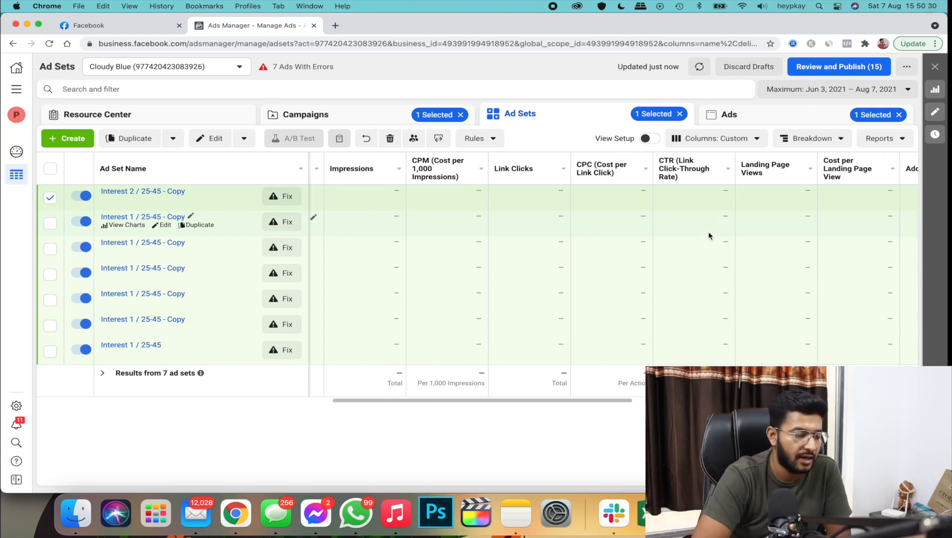
Turn off the original Interest 1 / 25-45 ad set and the two Interest 1 / 25-45 - Copy ad sets directly above it.
{"action": "left_click", "coordinate": [80, 347]}
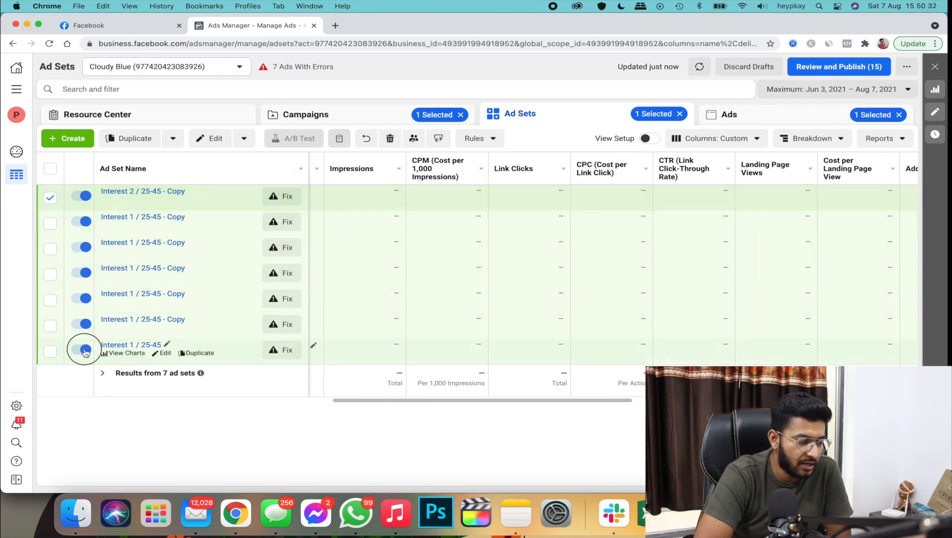
{"action": "left_click", "coordinate": [84, 300]}
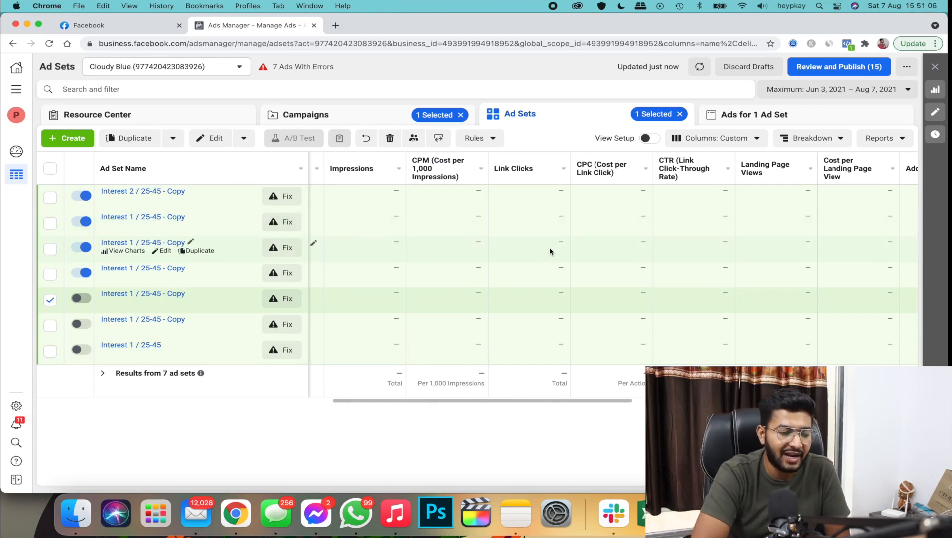
{"action": "scroll", "coordinate": [550, 251], "scroll_direction": "right", "scroll_amount": 10}
{"action": "scroll", "coordinate": [645, 242], "scroll_direction": "right", "scroll_amount": 5}
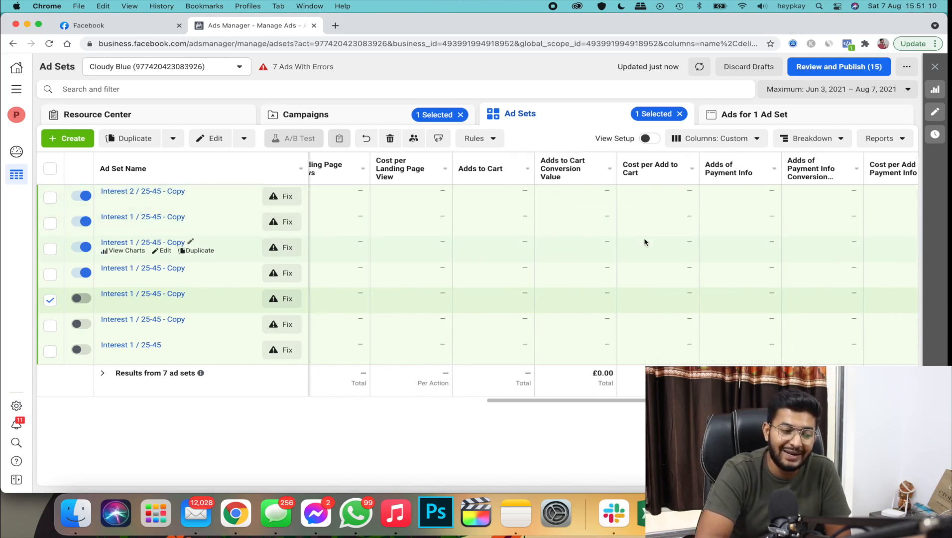